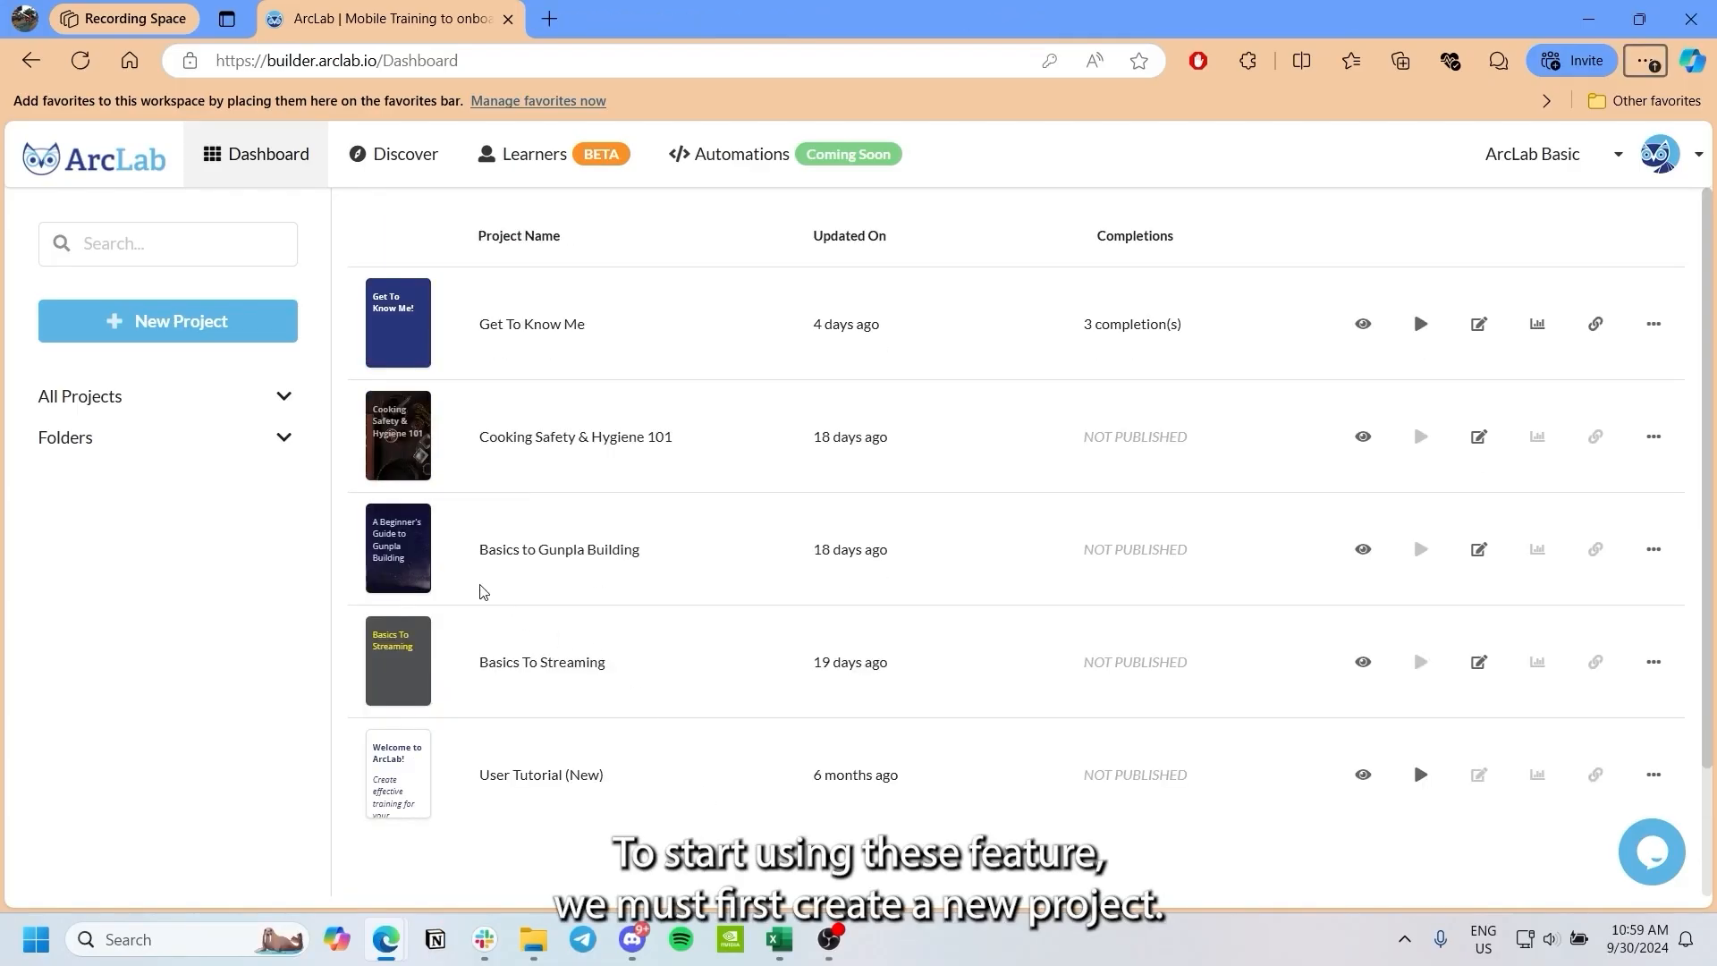
# Step: Create a new project named "Question Bank" using the basic template
pyautogui.click(198, 333)
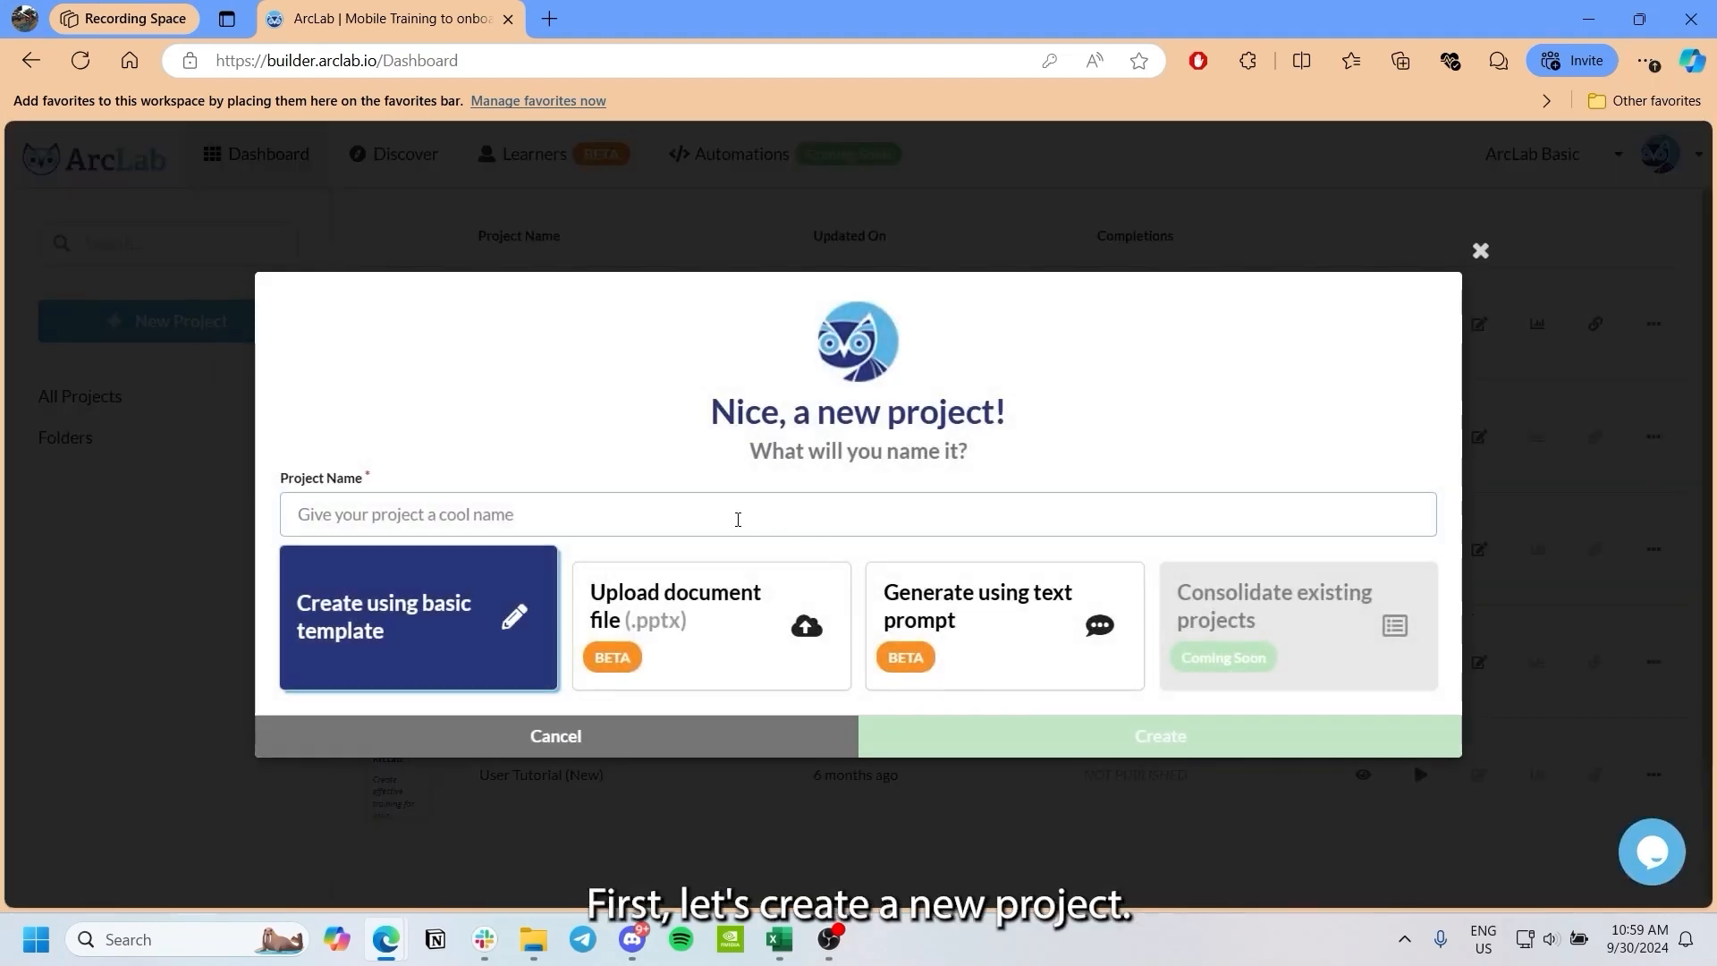
pyautogui.write('Q')
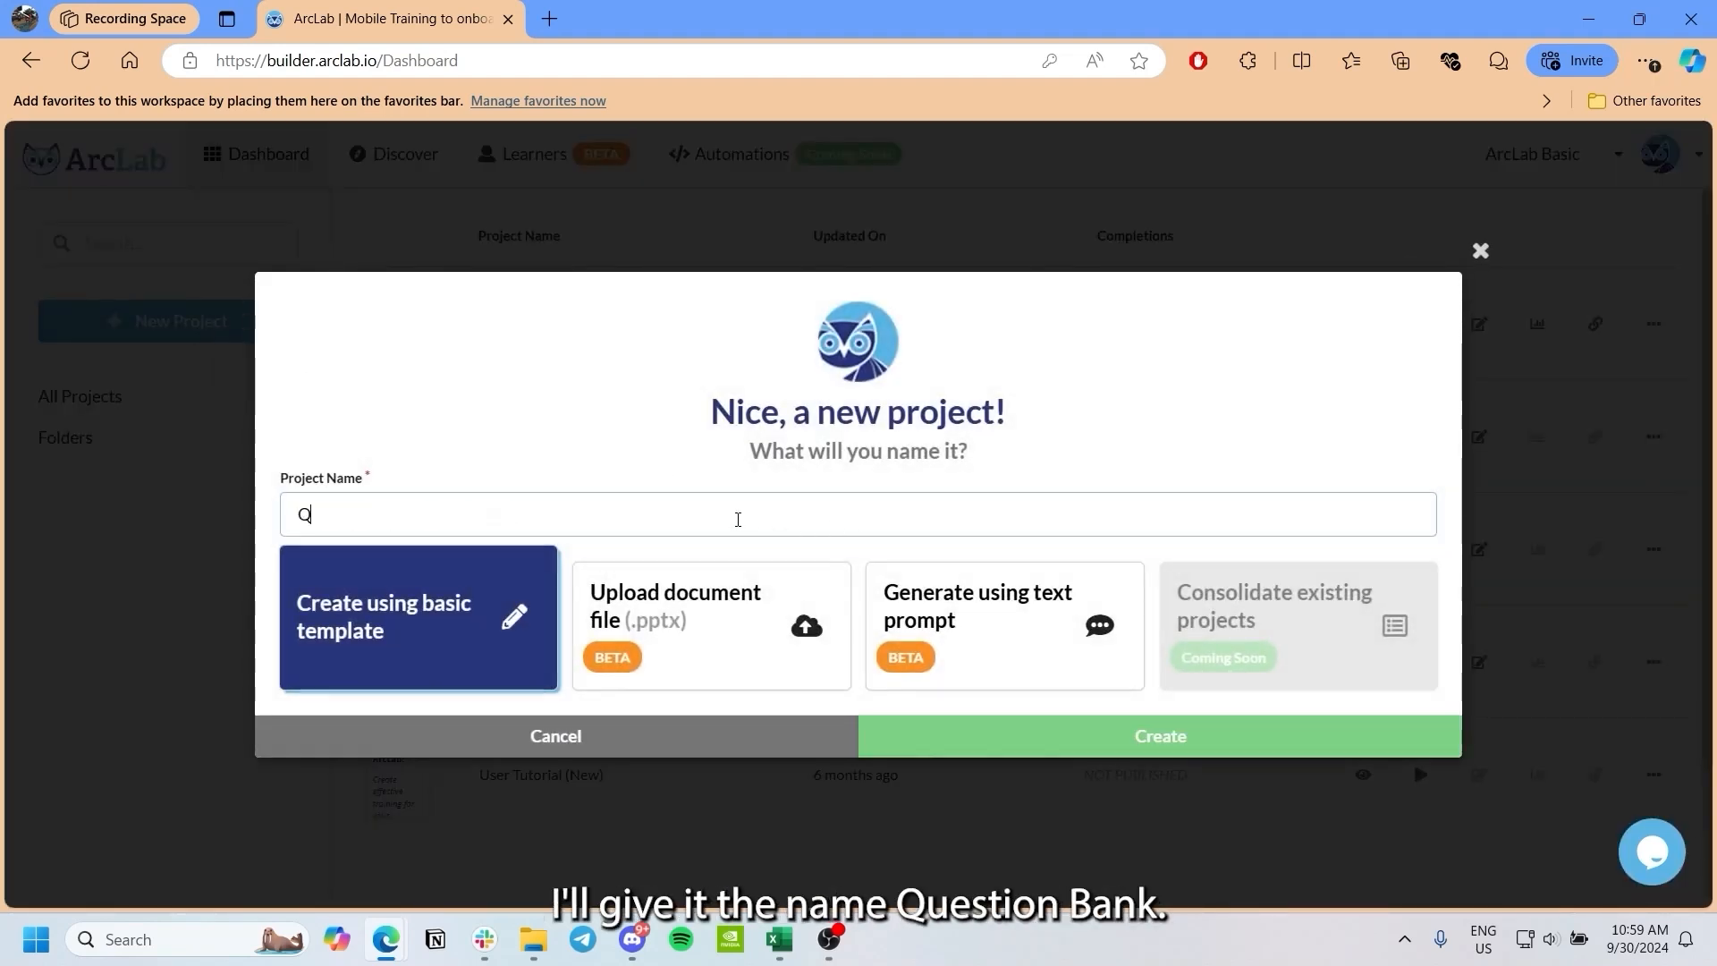
pyautogui.write('ues')
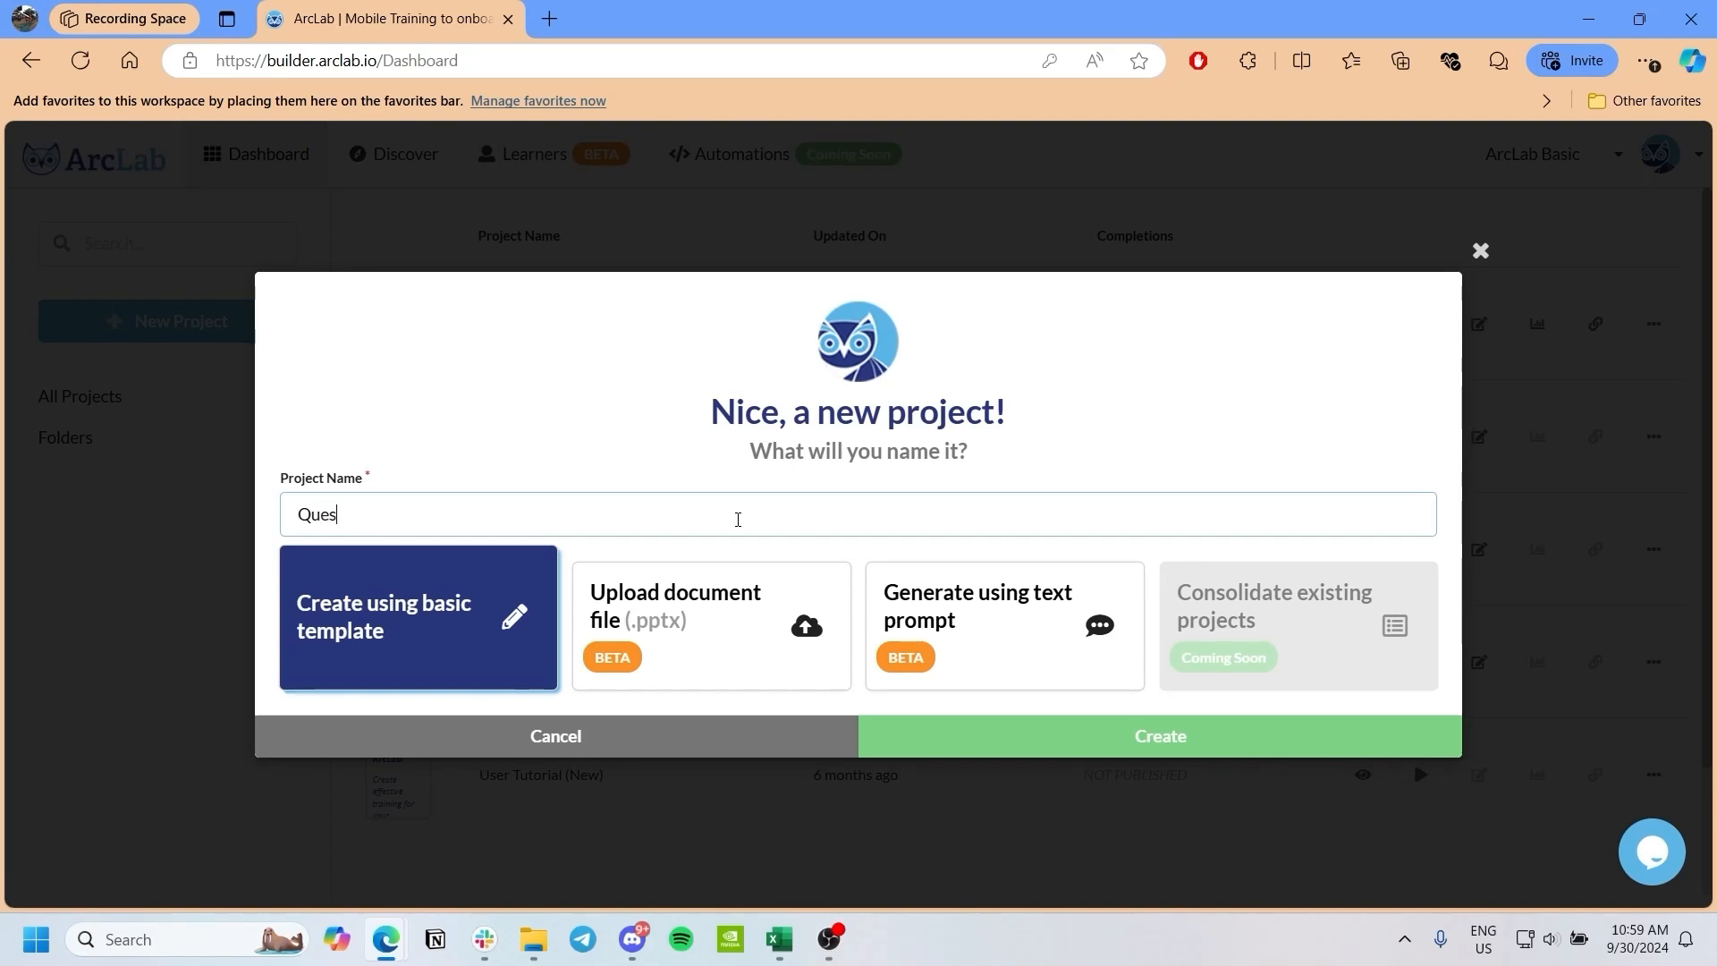
pyautogui.write('tion Bank')
pyautogui.press('Return')
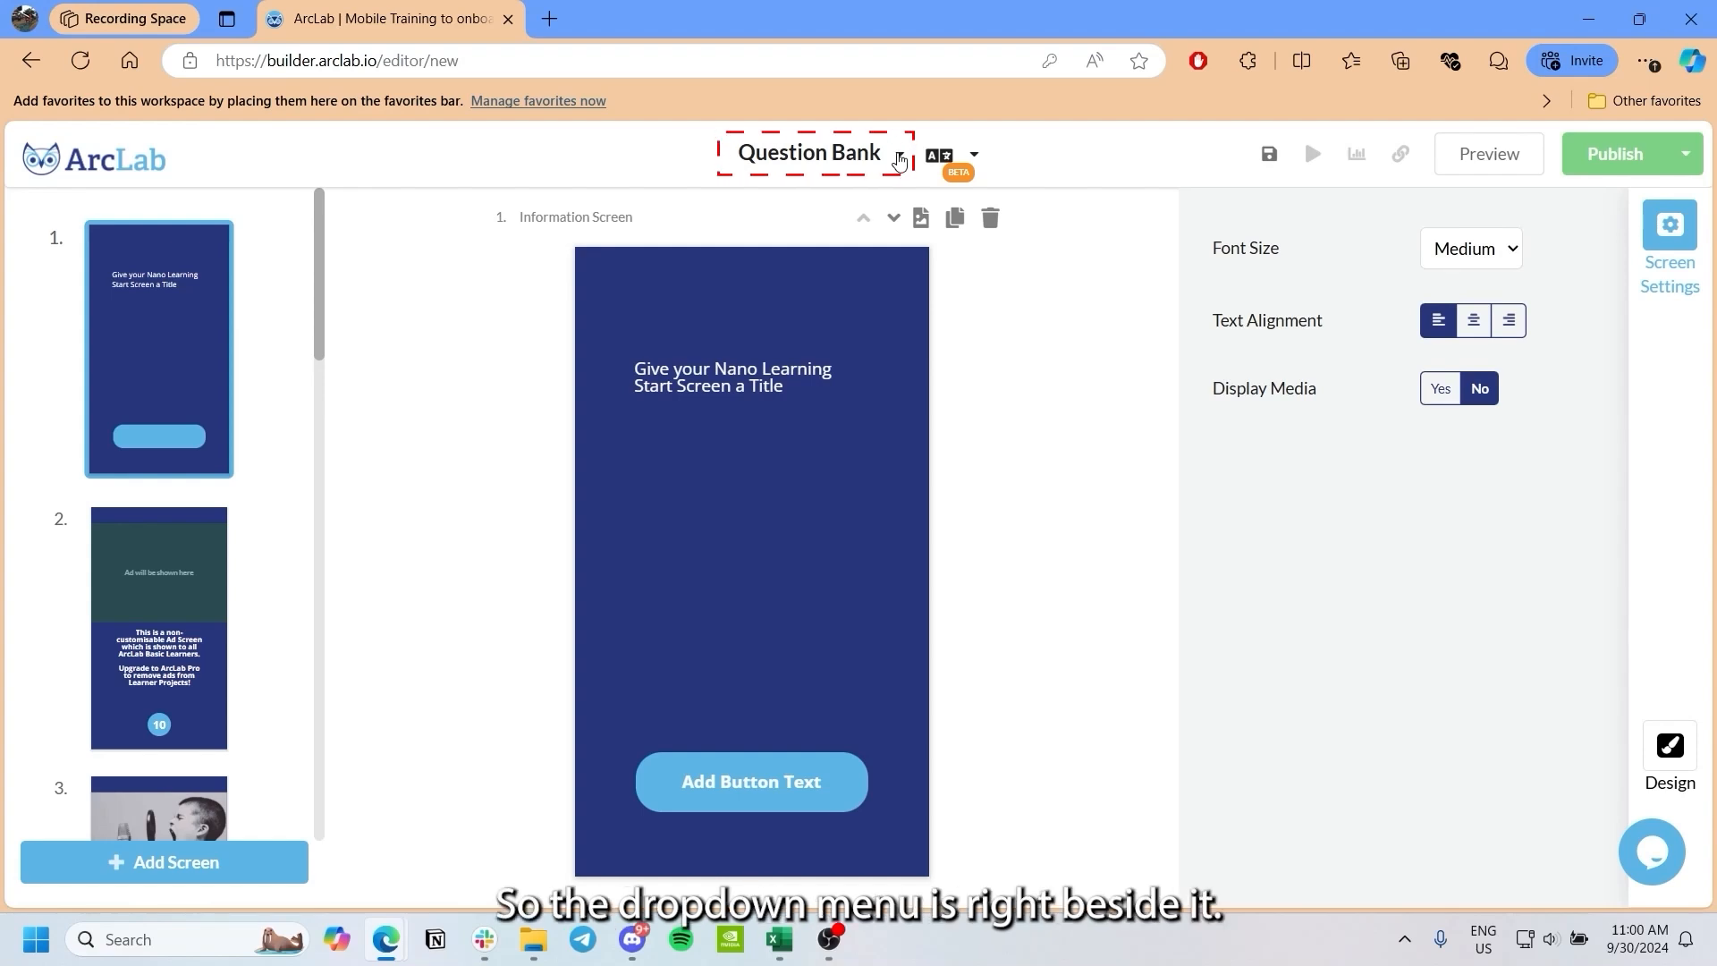
# Step: Open the project's Question Settings and view the sample Excel sheet for the question bank
pyautogui.click(899, 159)
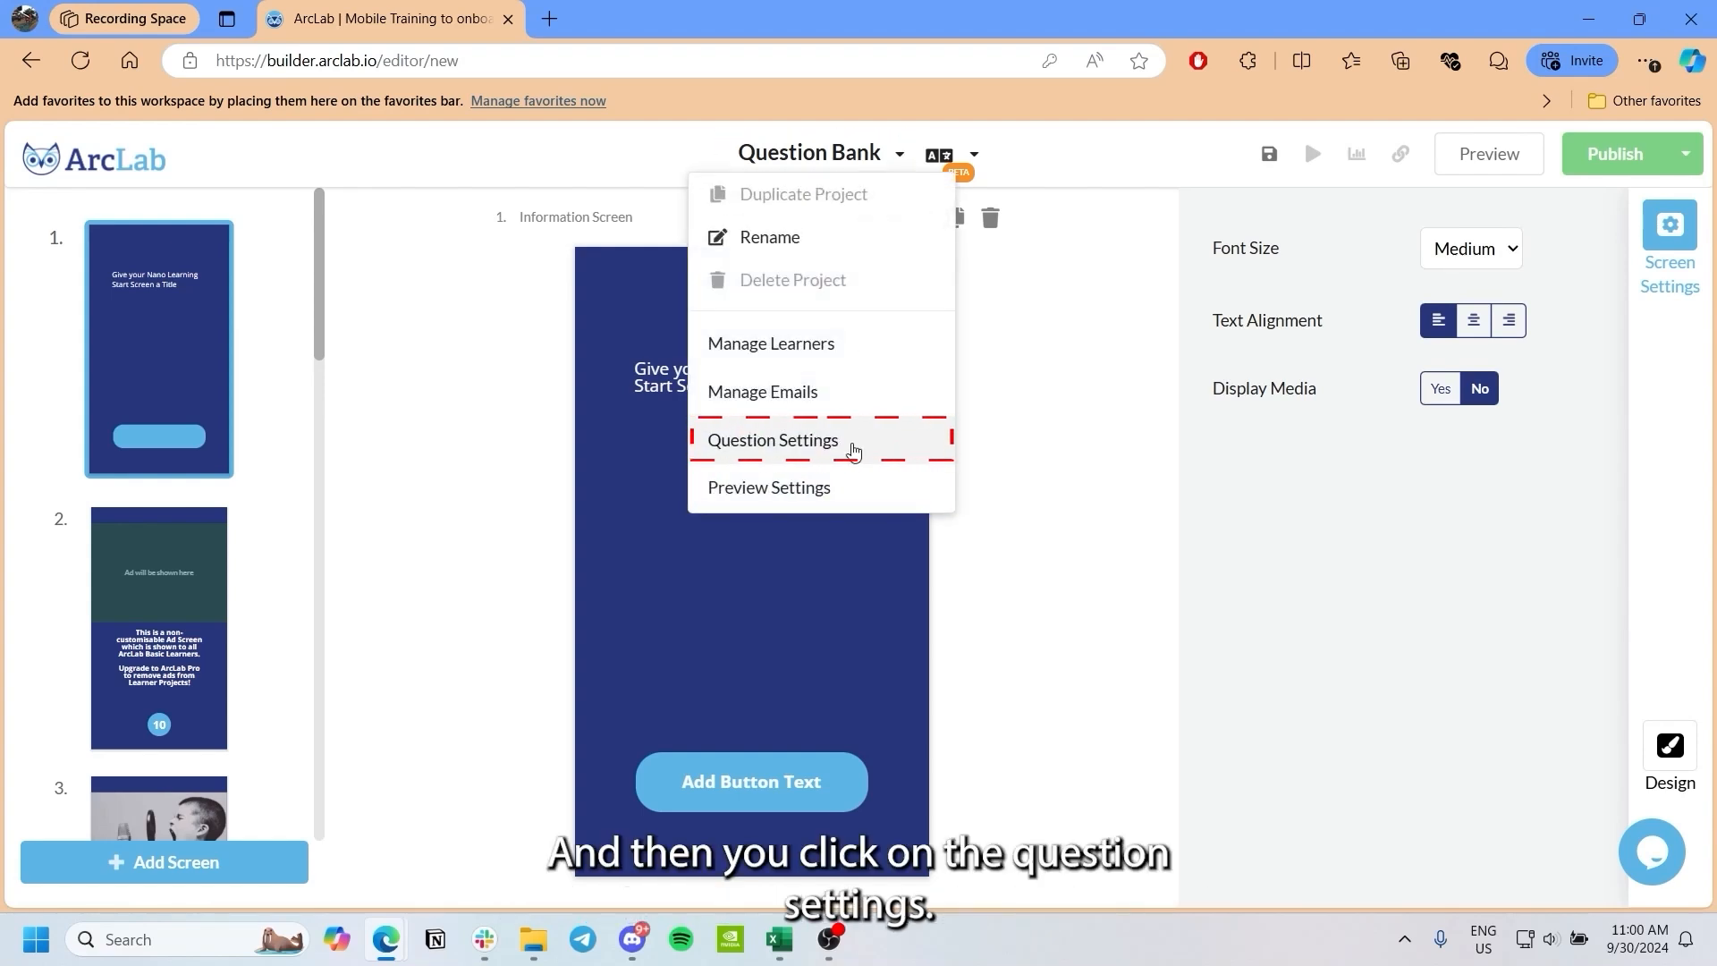
pyautogui.click(854, 448)
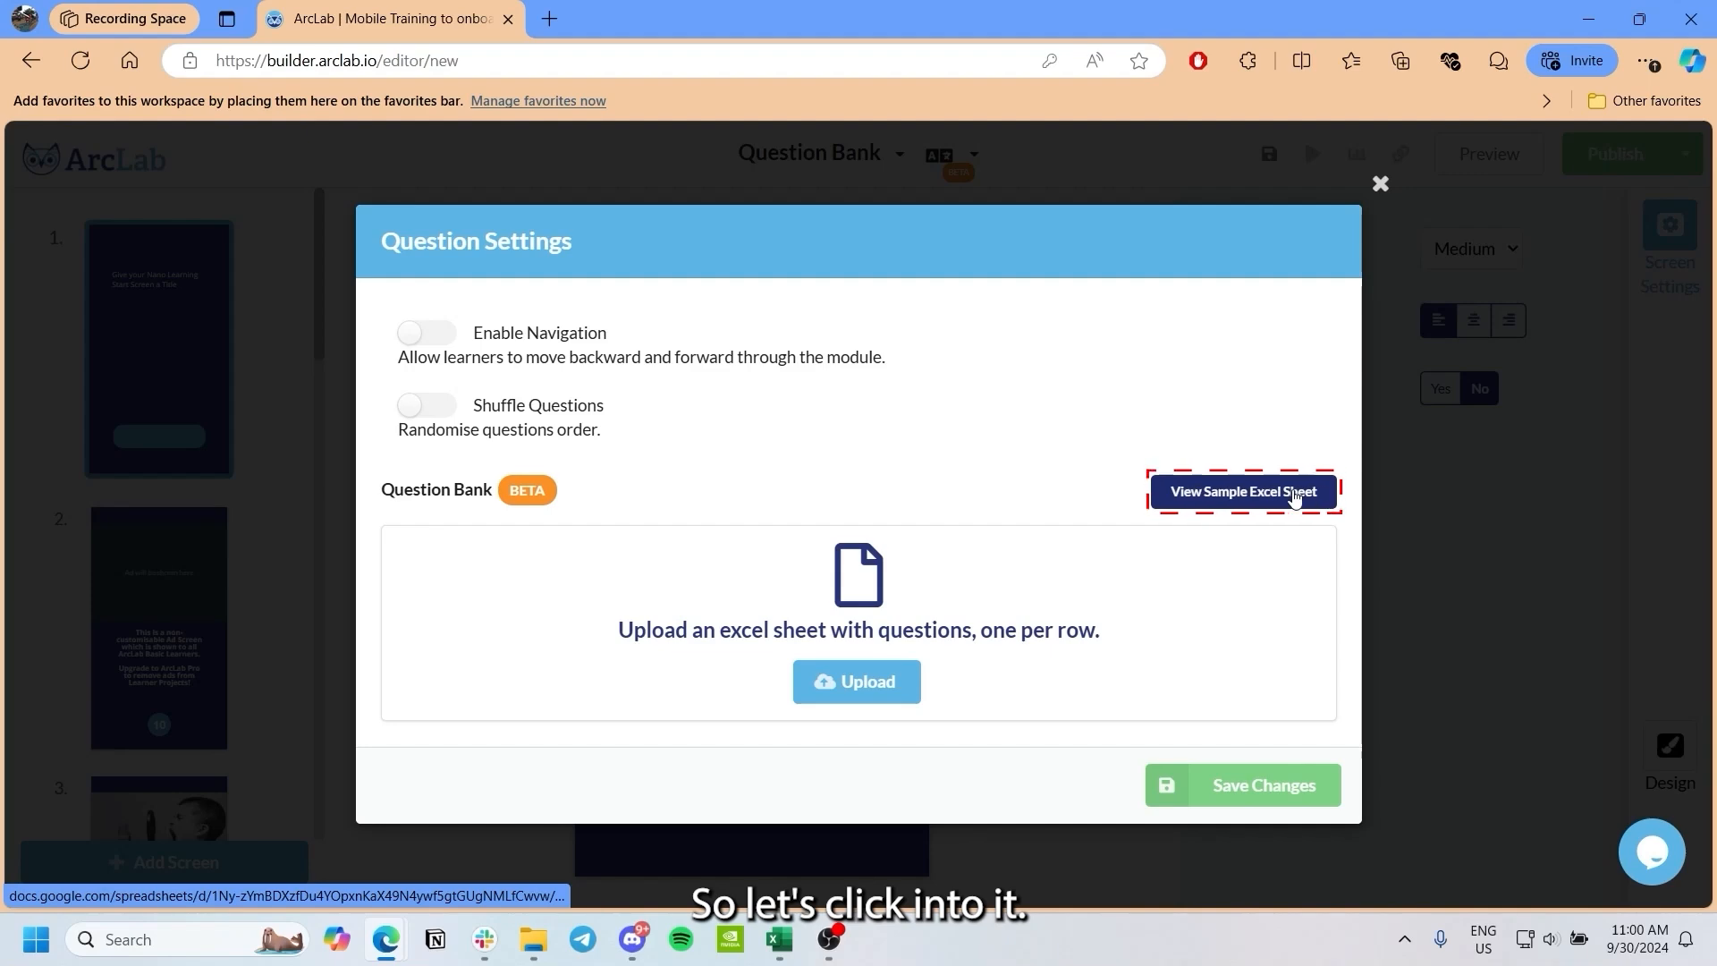
pyautogui.click(1294, 495)
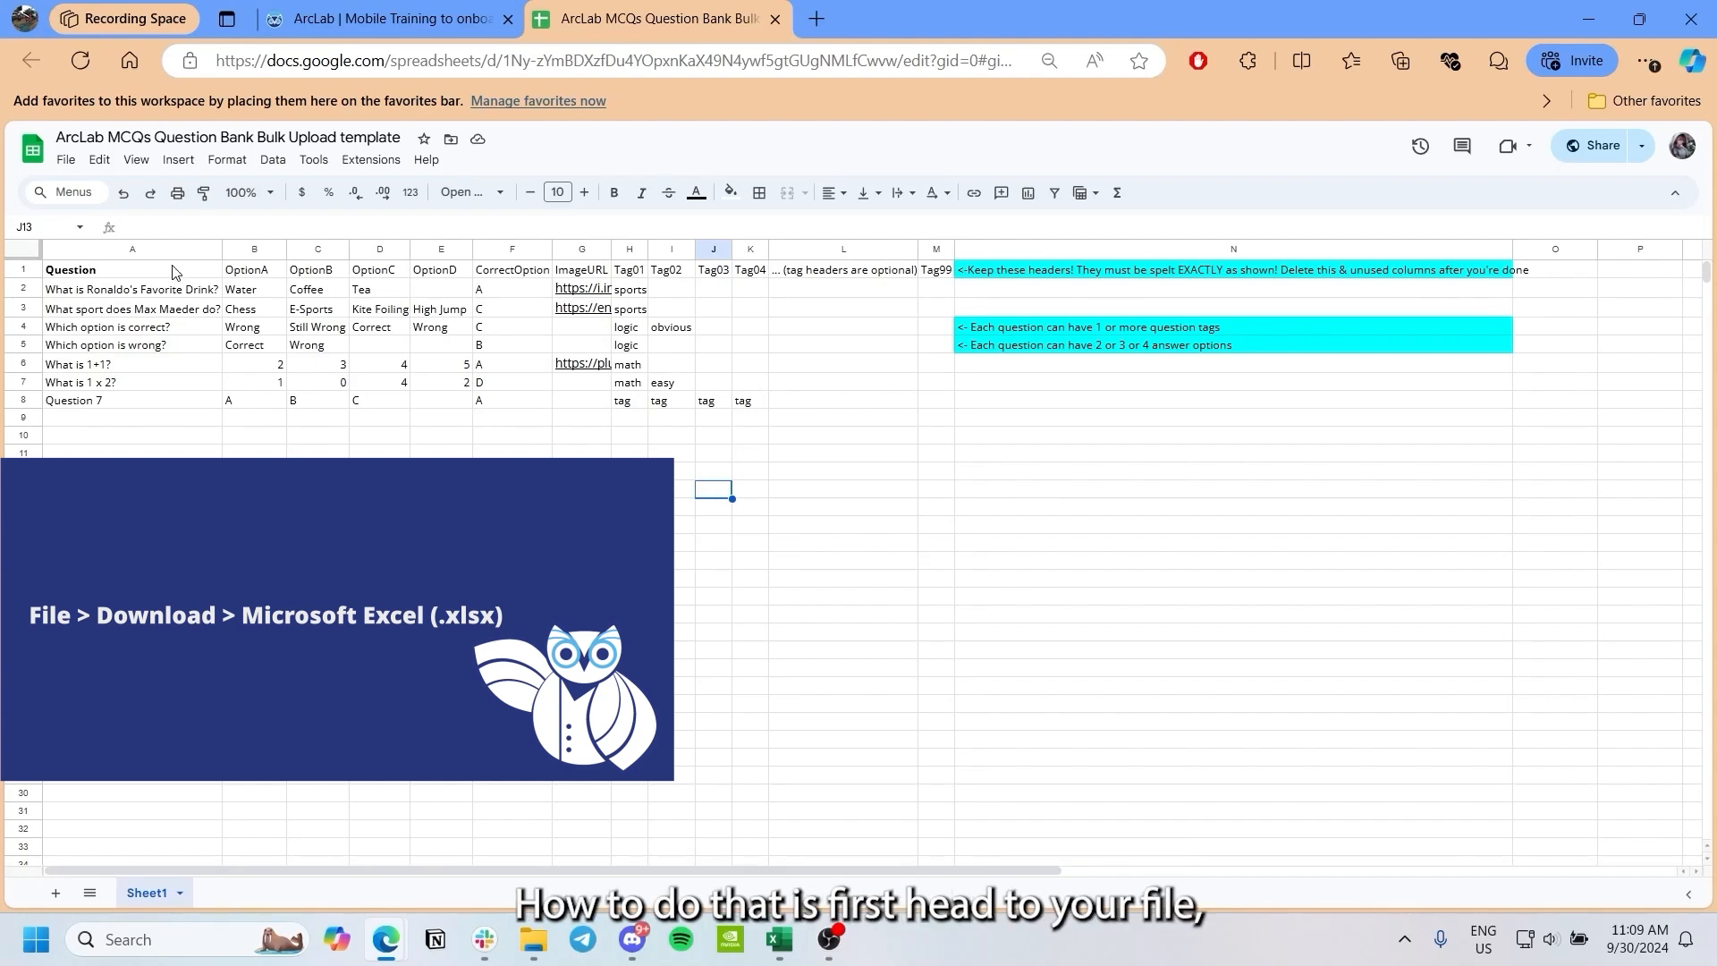
# Step: Look at the download format options for the sample question bank spreadsheet
pyautogui.click(65, 159)
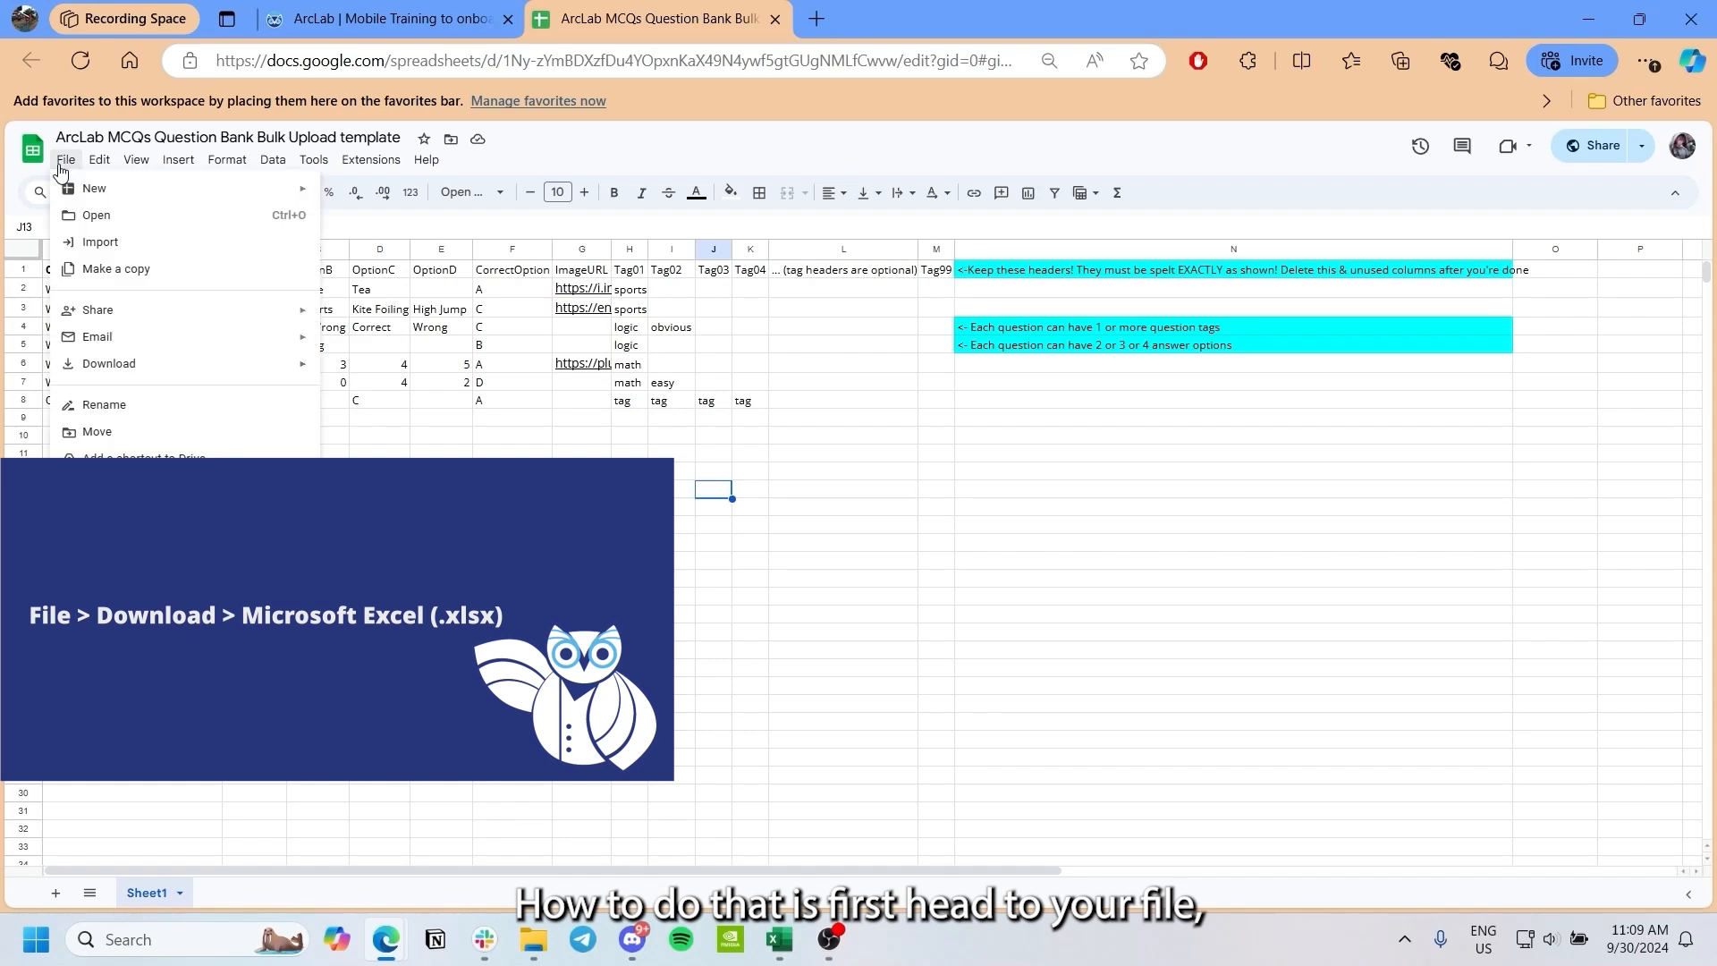
pyautogui.moveTo(121, 365)
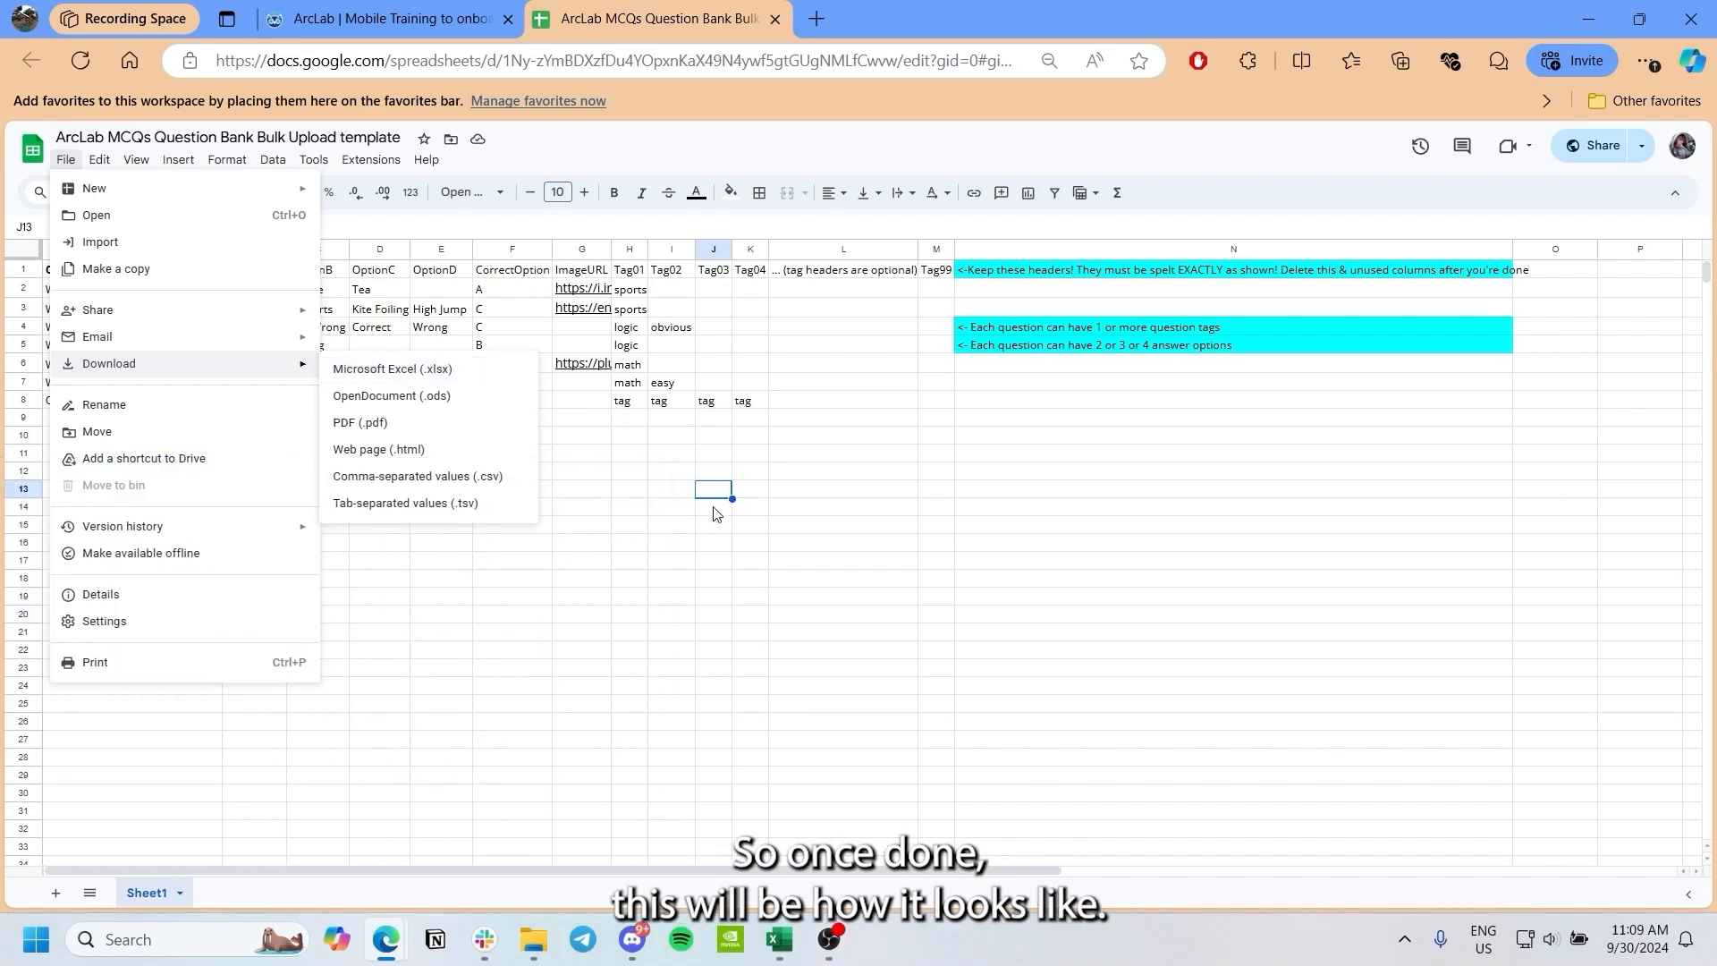
pyautogui.click(670, 560)
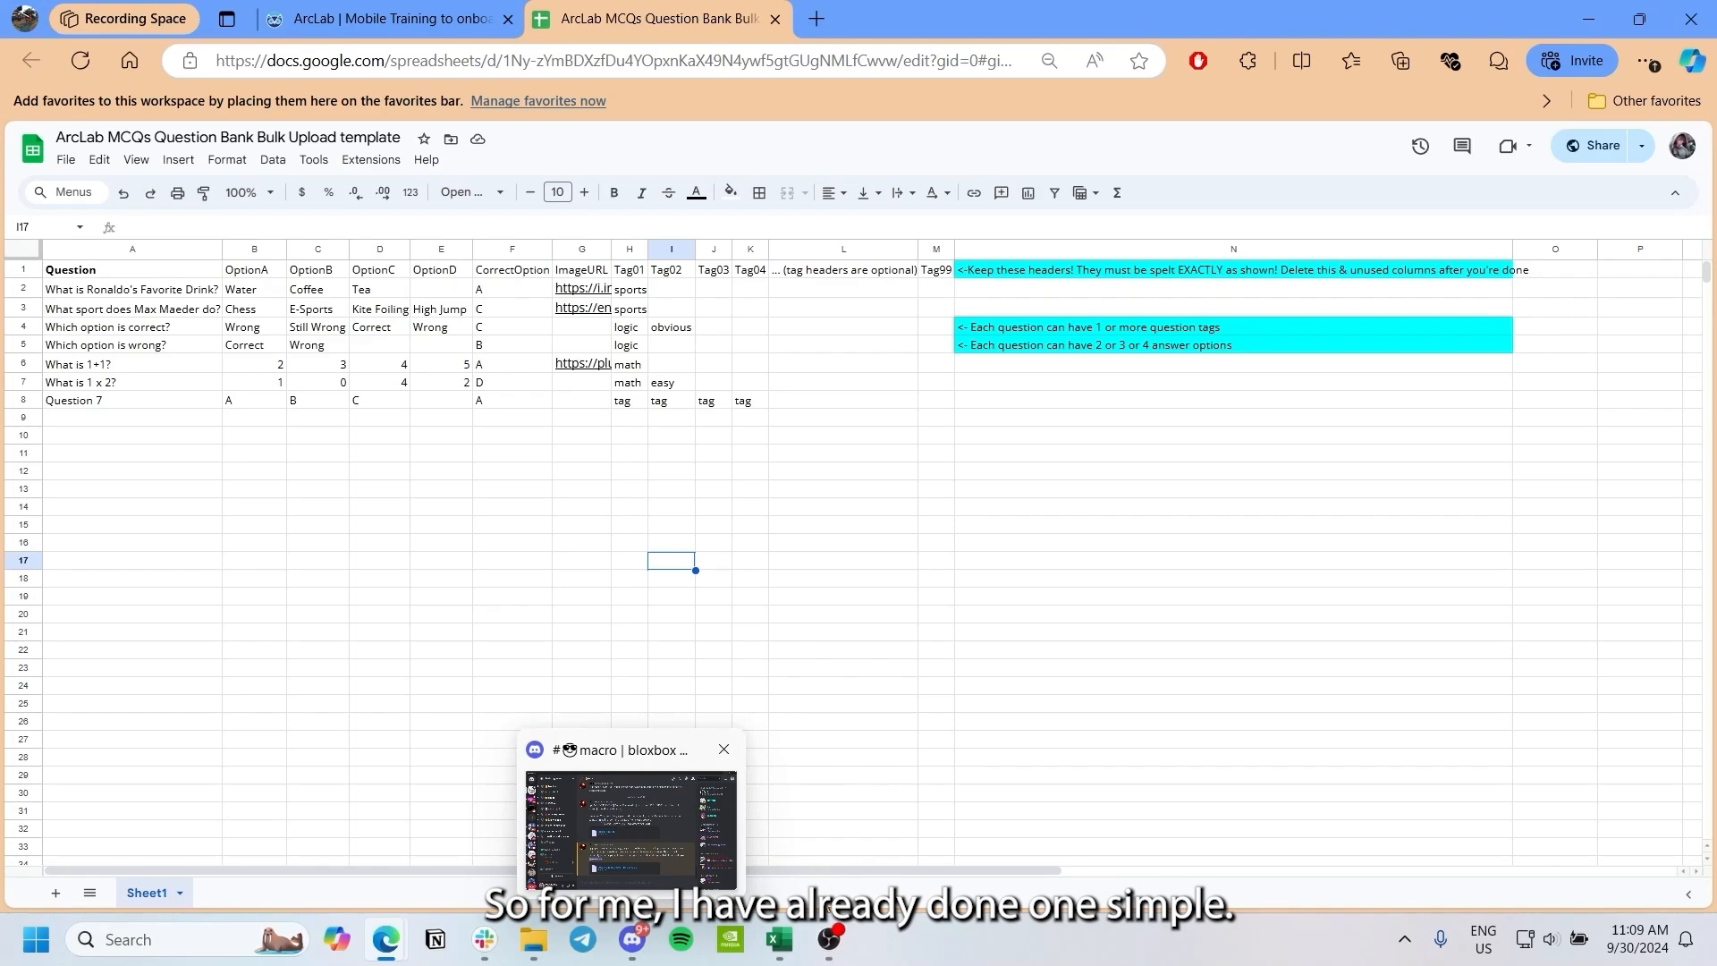
# Step: Switch to Excel and save the completed question bank workbook
pyautogui.moveTo(781, 941)
pyautogui.click(781, 941)
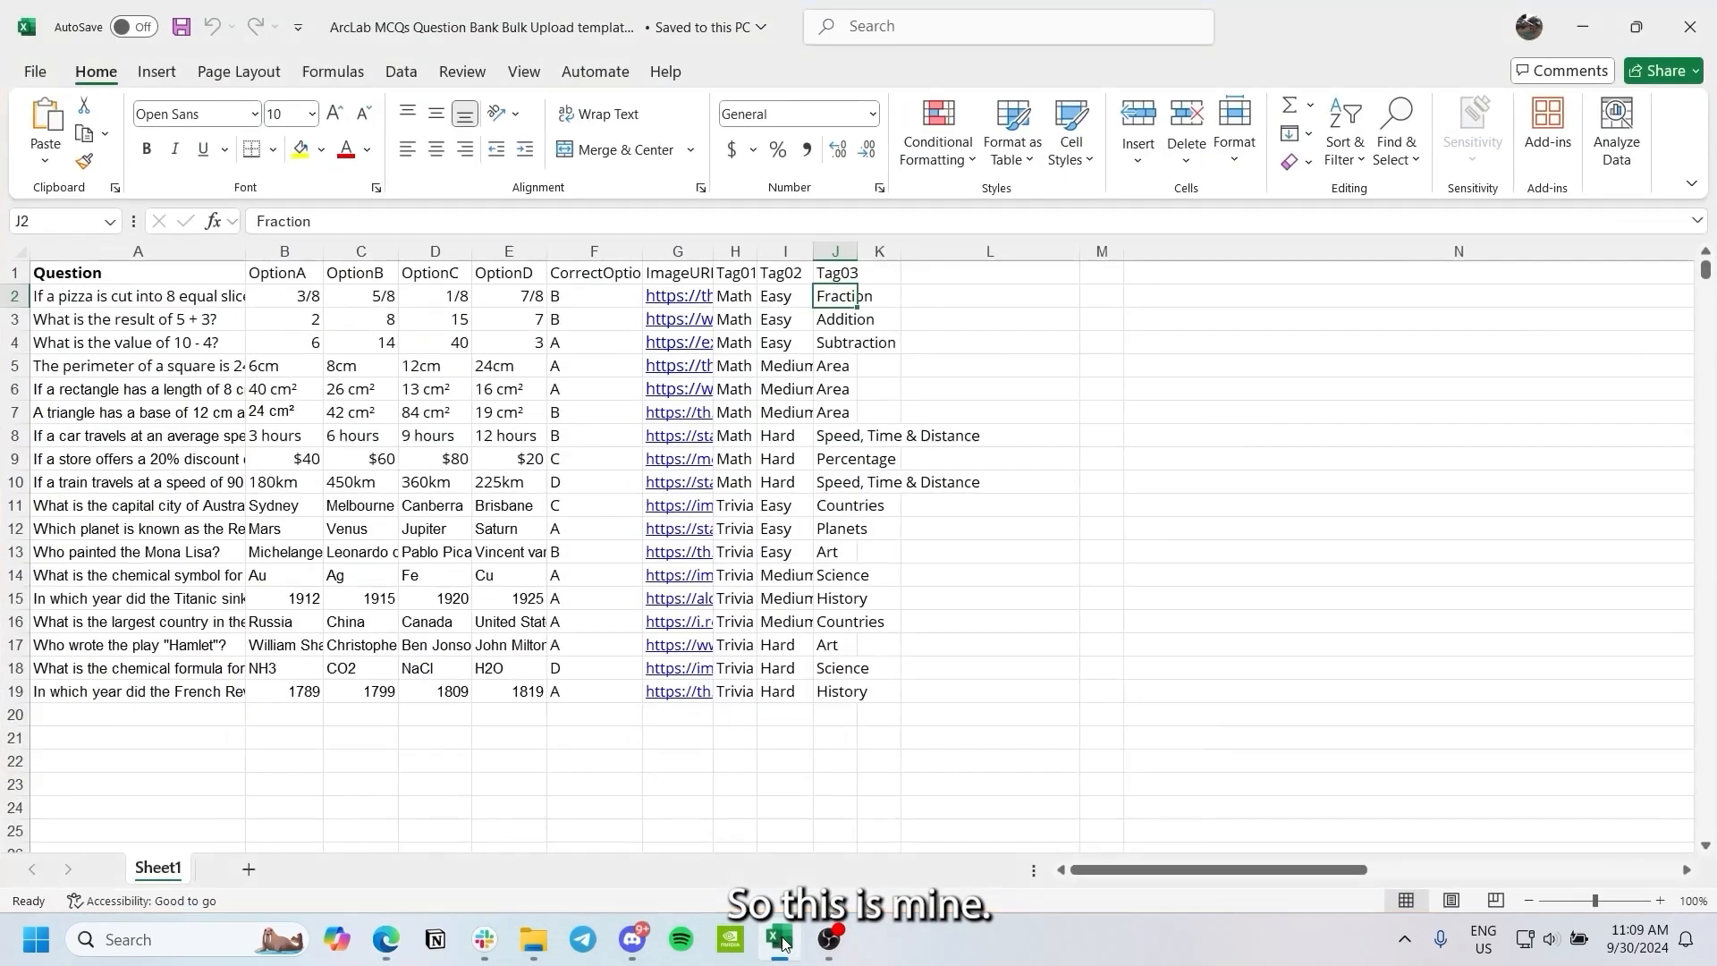
pyautogui.press('alt')
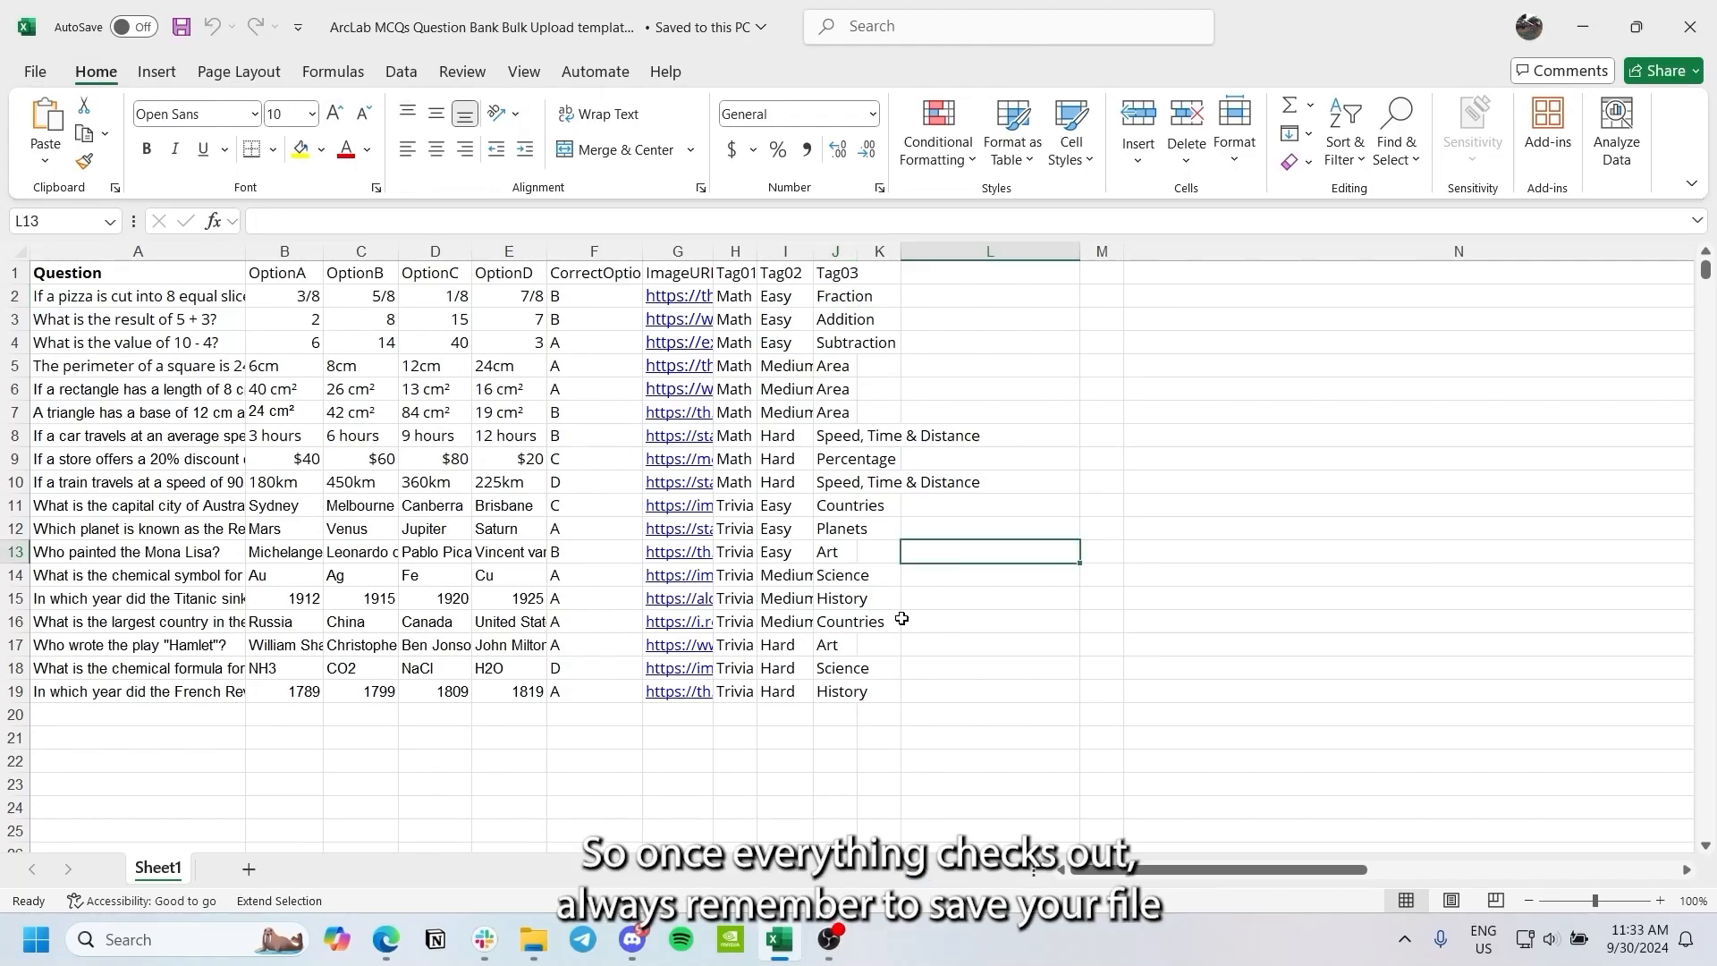
pyautogui.click(35, 73)
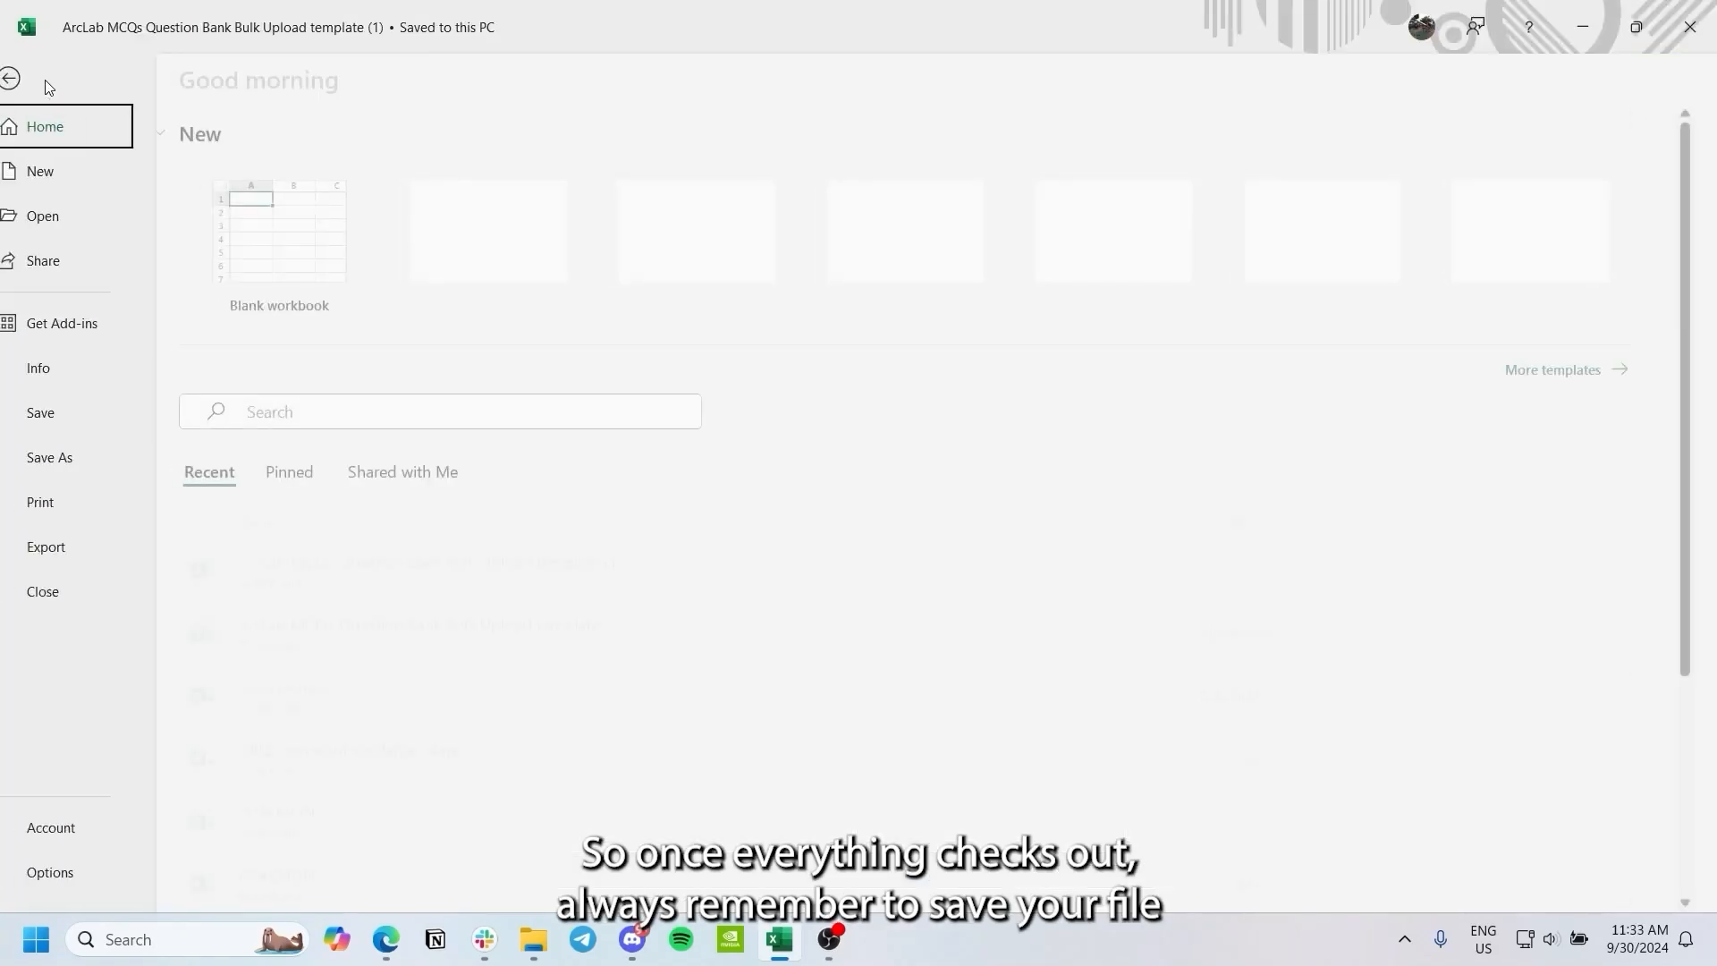
pyautogui.click(55, 413)
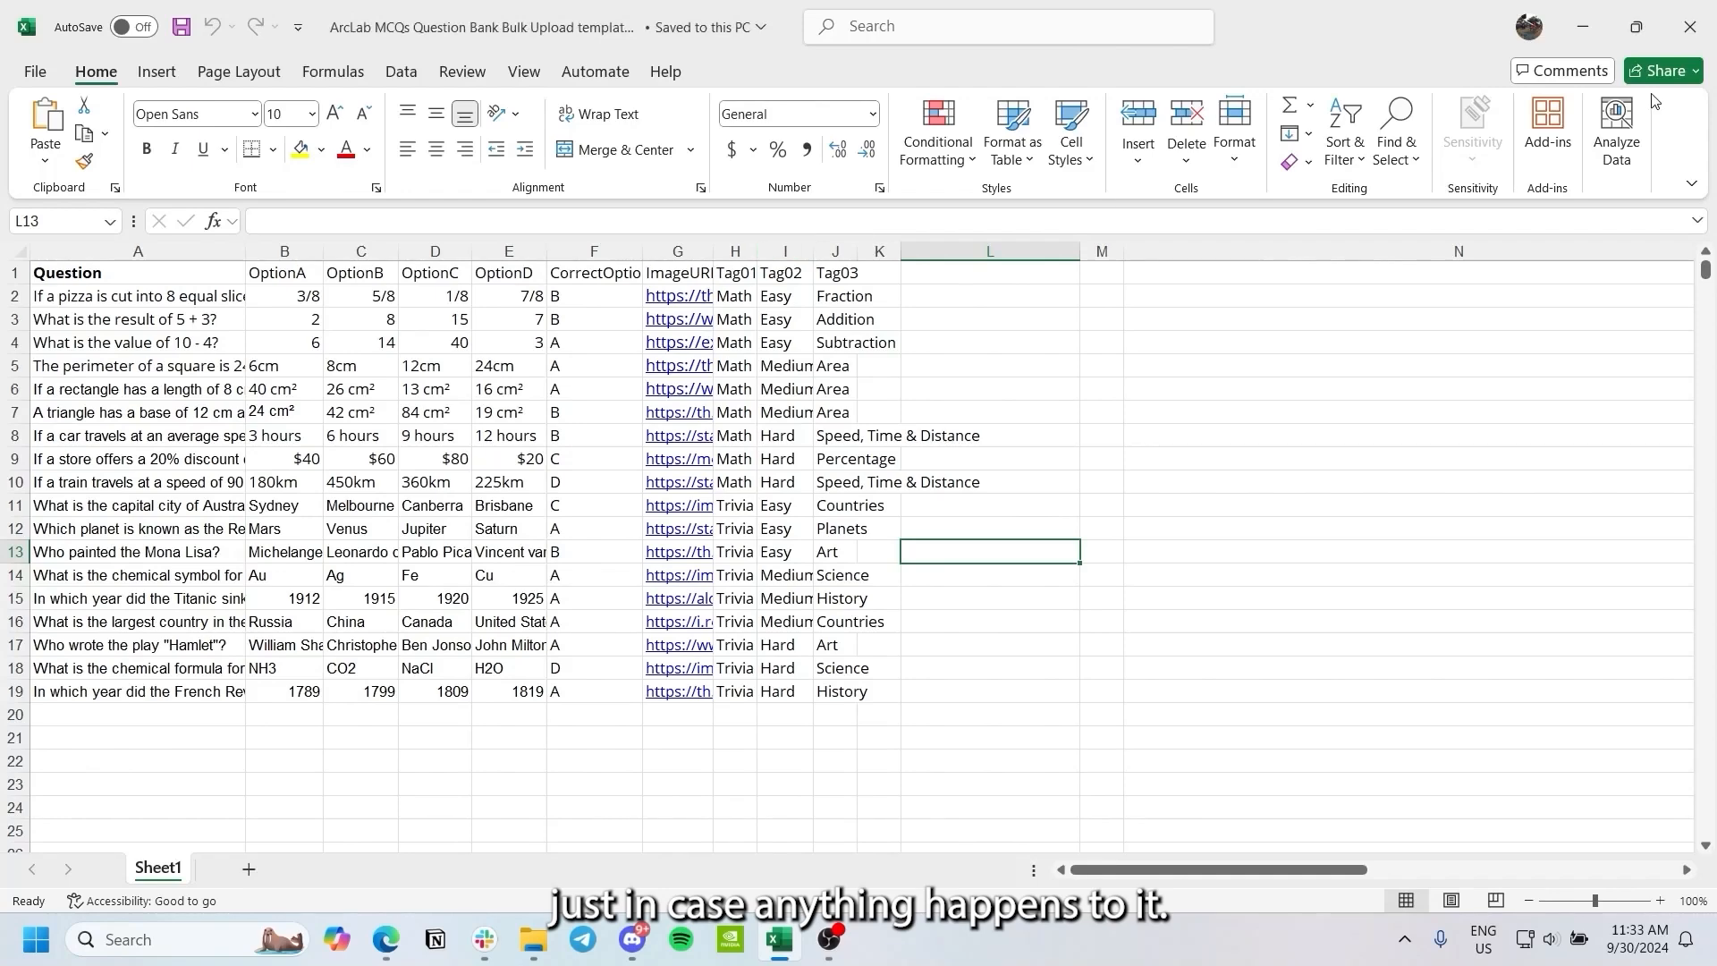
pyautogui.click(1582, 31)
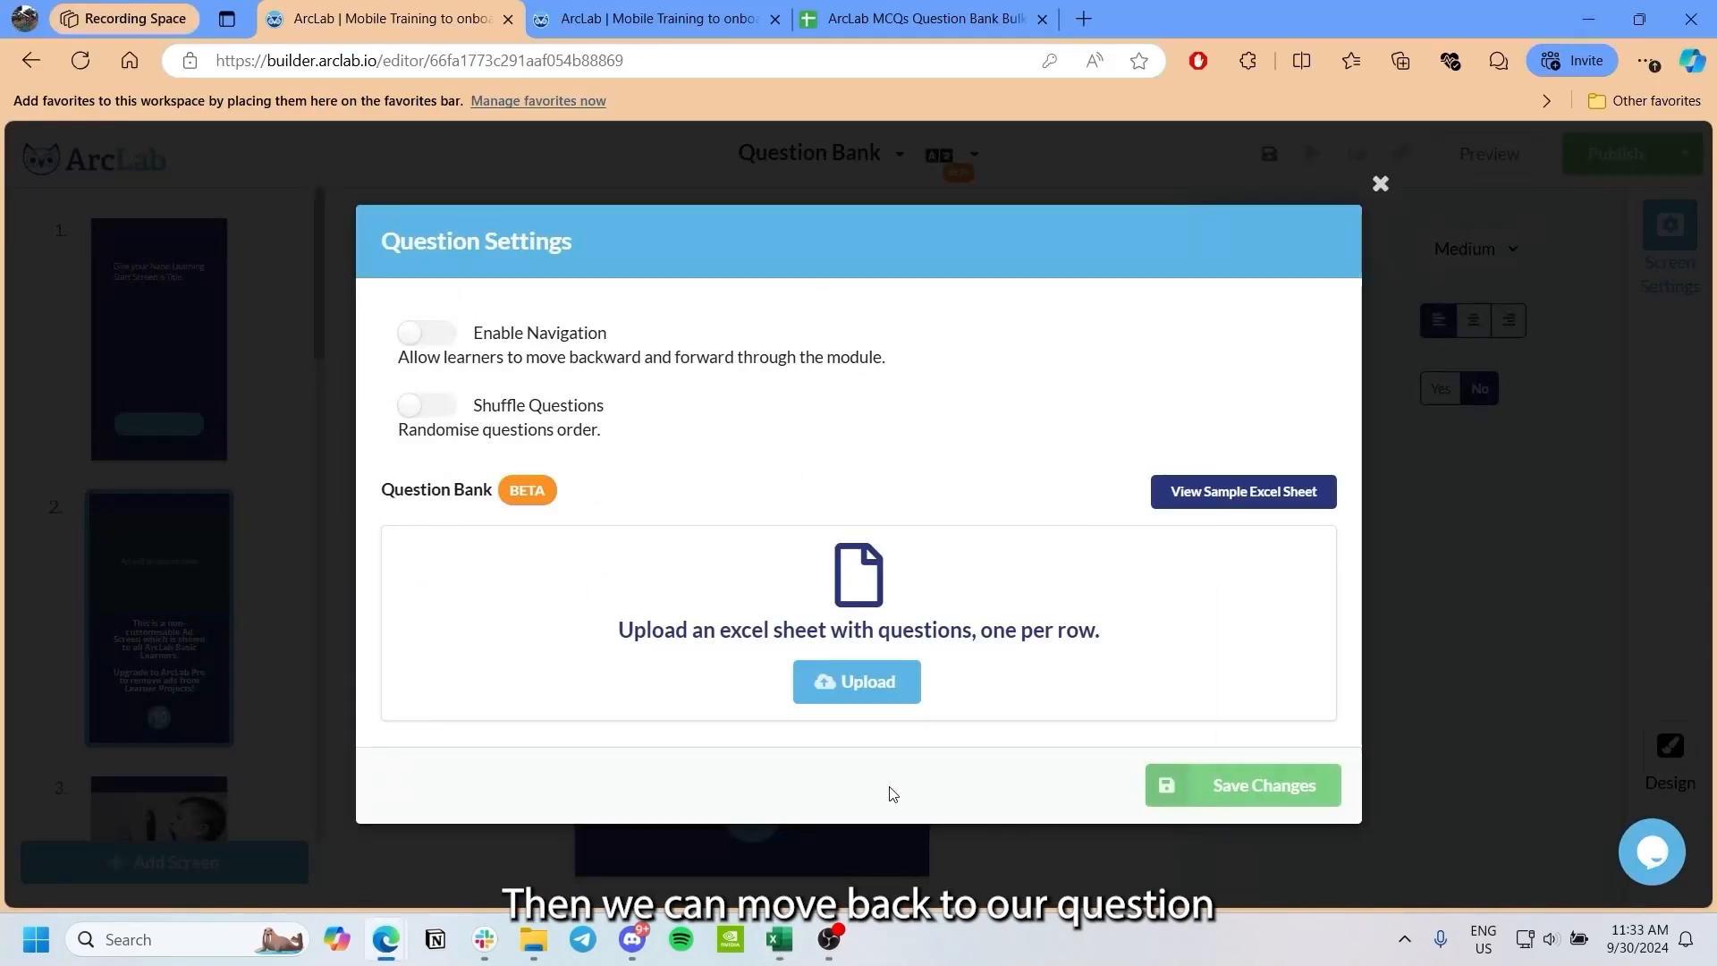
# Step: Upload the workbook "ArcLab MCQs Question Bank Bulk Upload template (1)" to the project's question bank
pyautogui.click(880, 686)
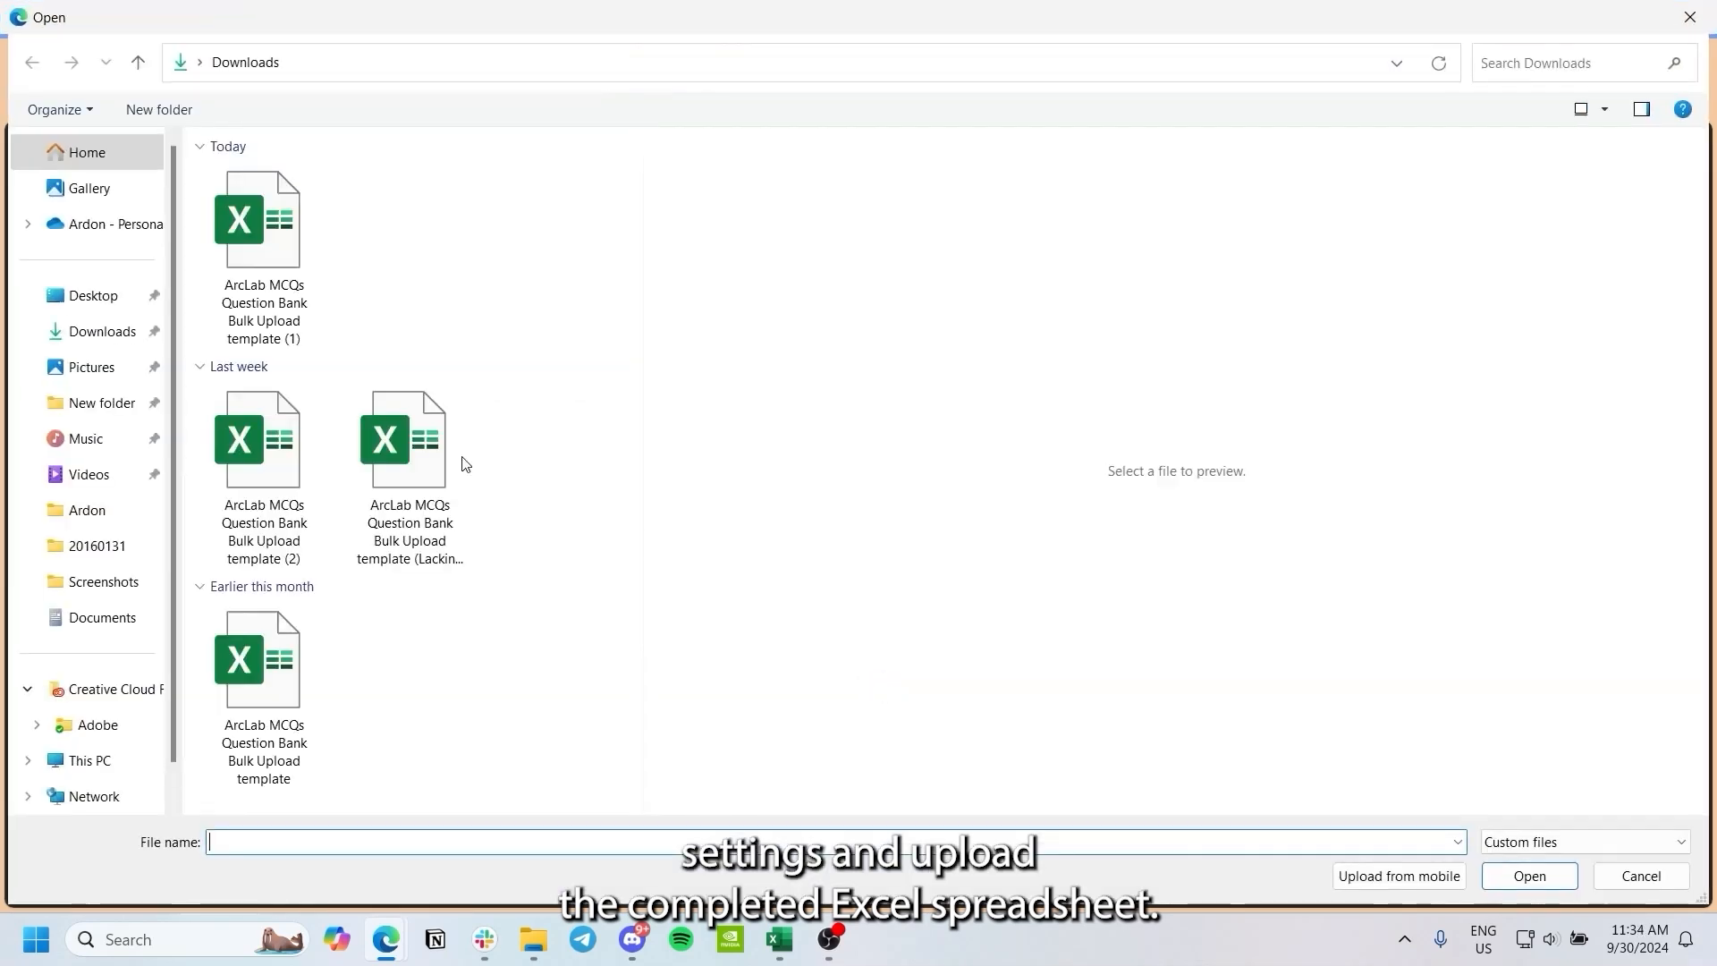
pyautogui.click(257, 219)
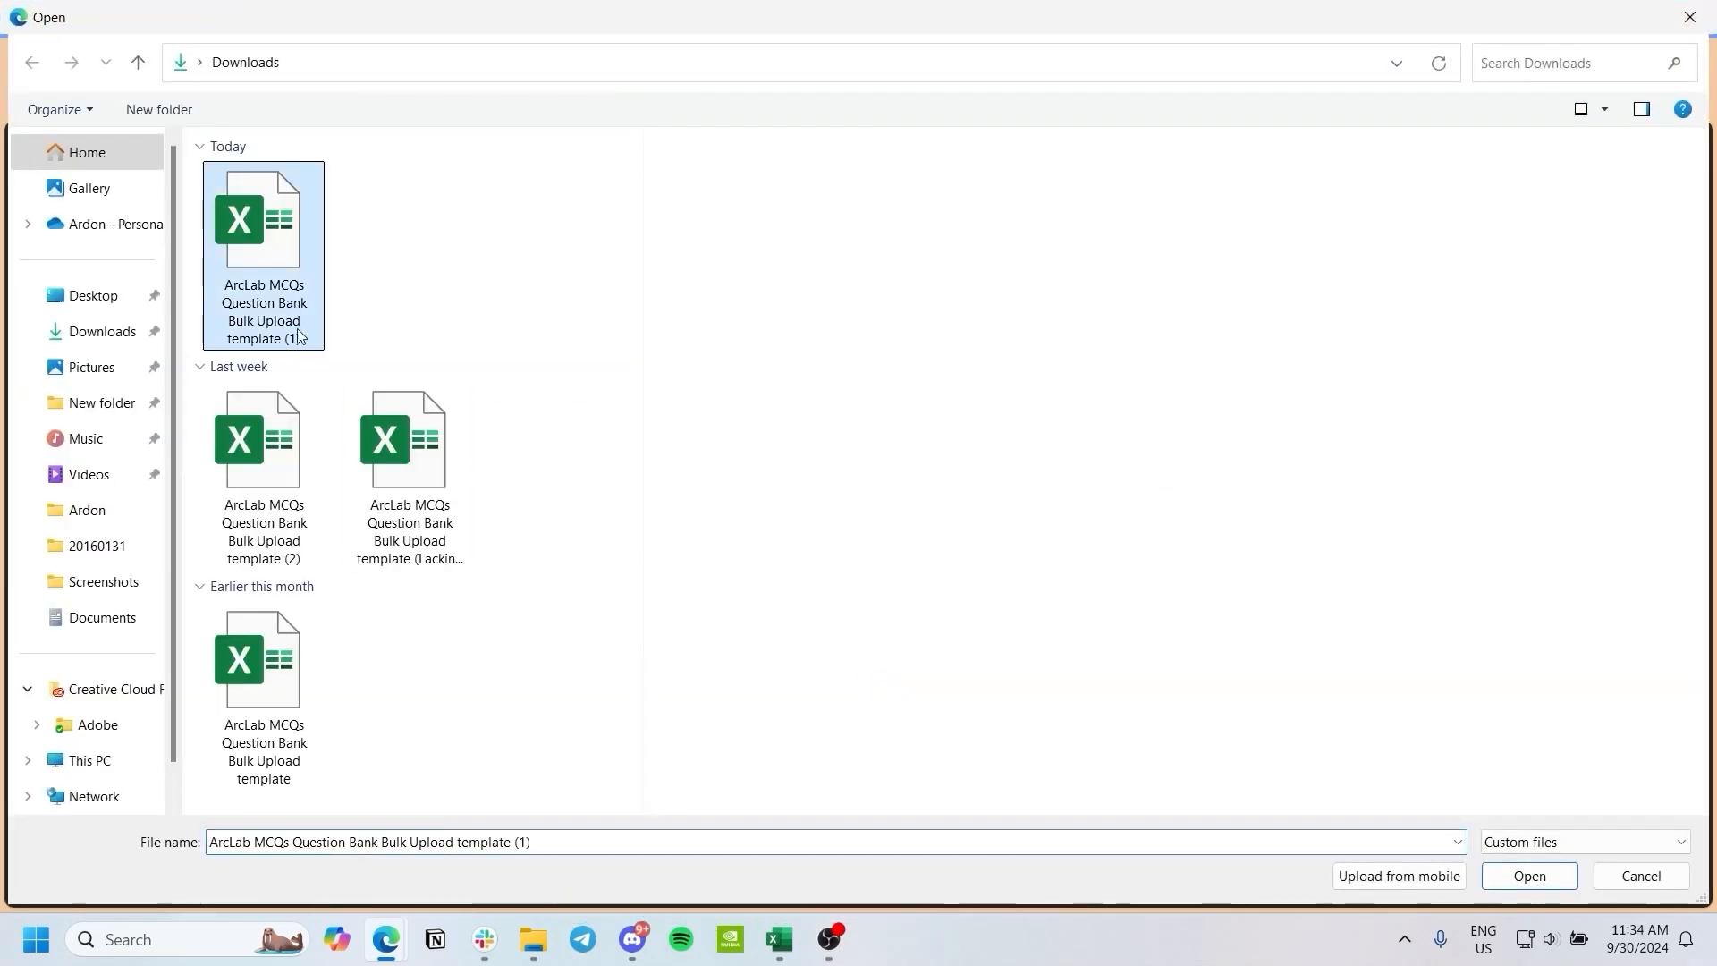
pyautogui.click(1531, 875)
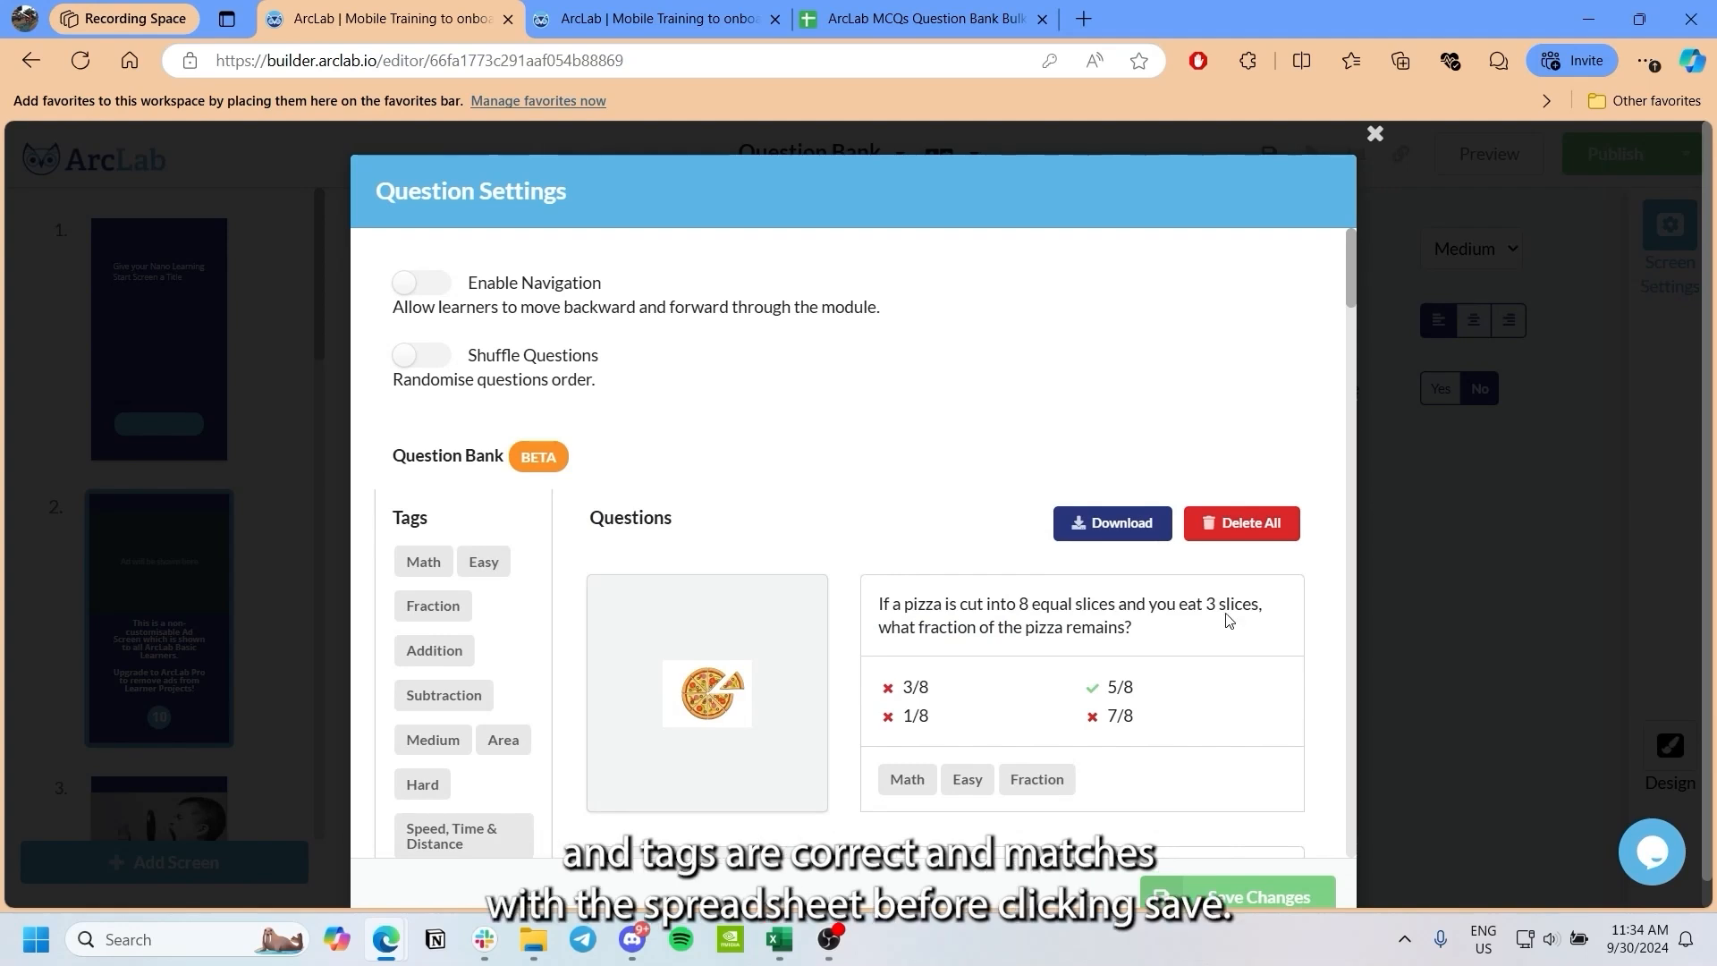
# Step: Review the uploaded questions, answers and tags, and save the Question Settings
pyautogui.scroll(-1, 1219, 626)
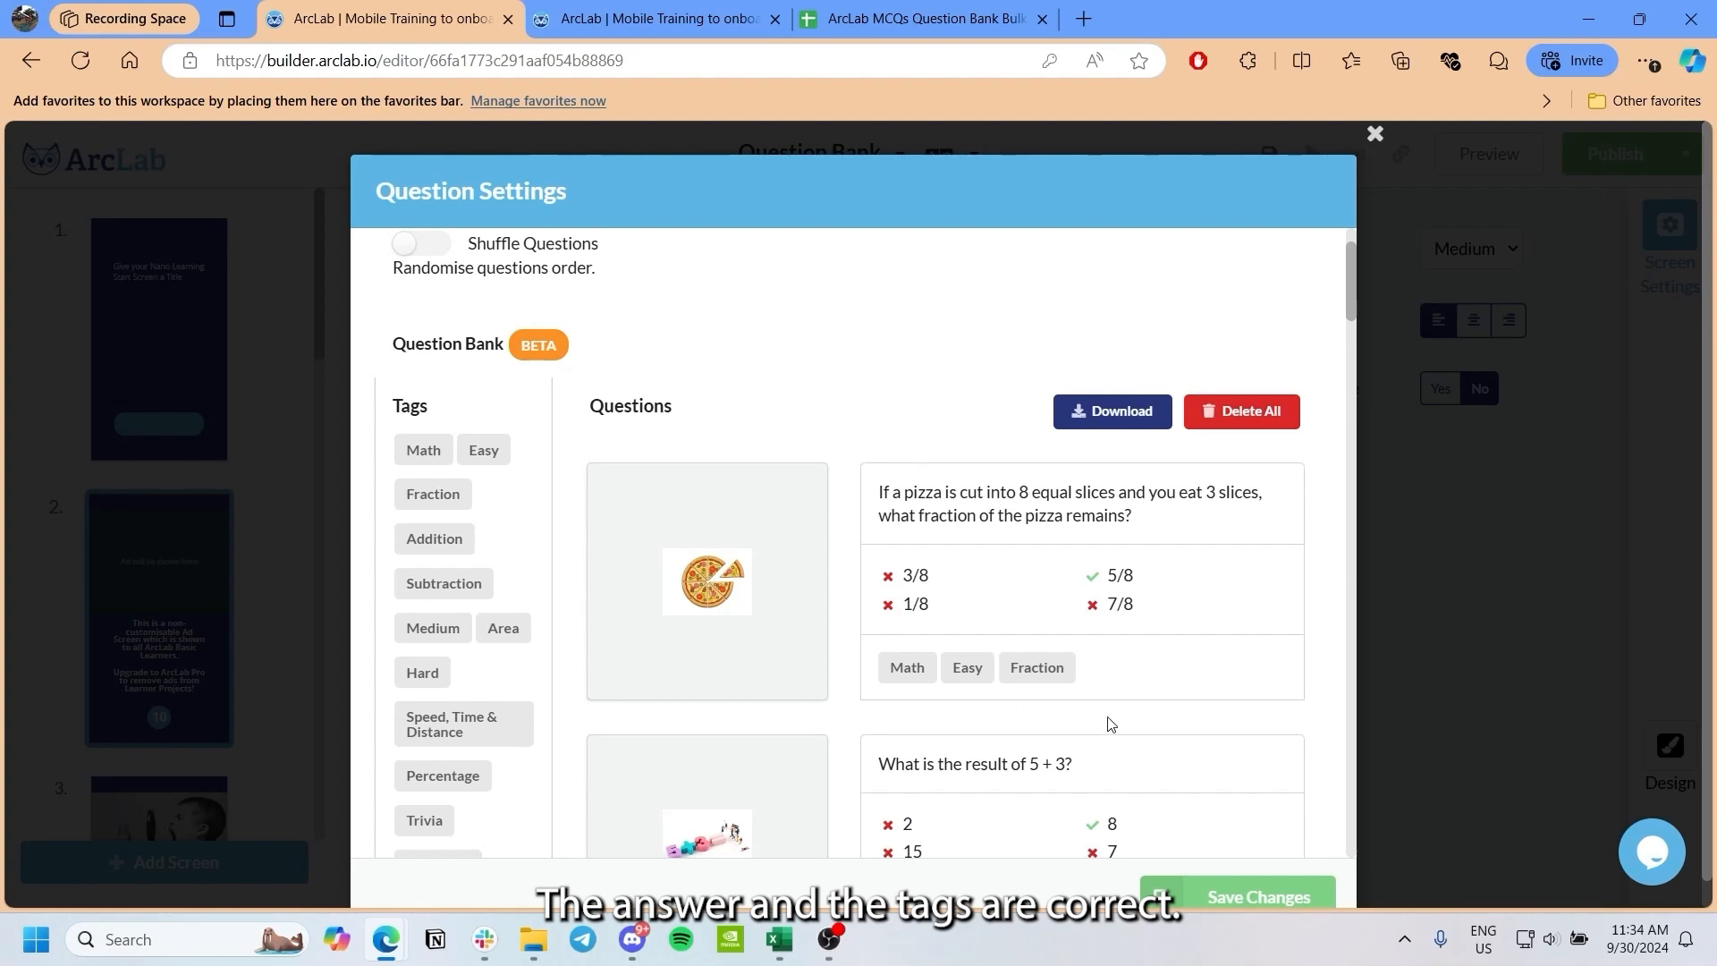
pyautogui.scroll(-4, 1113, 749)
pyautogui.scroll(-15, 877, 659)
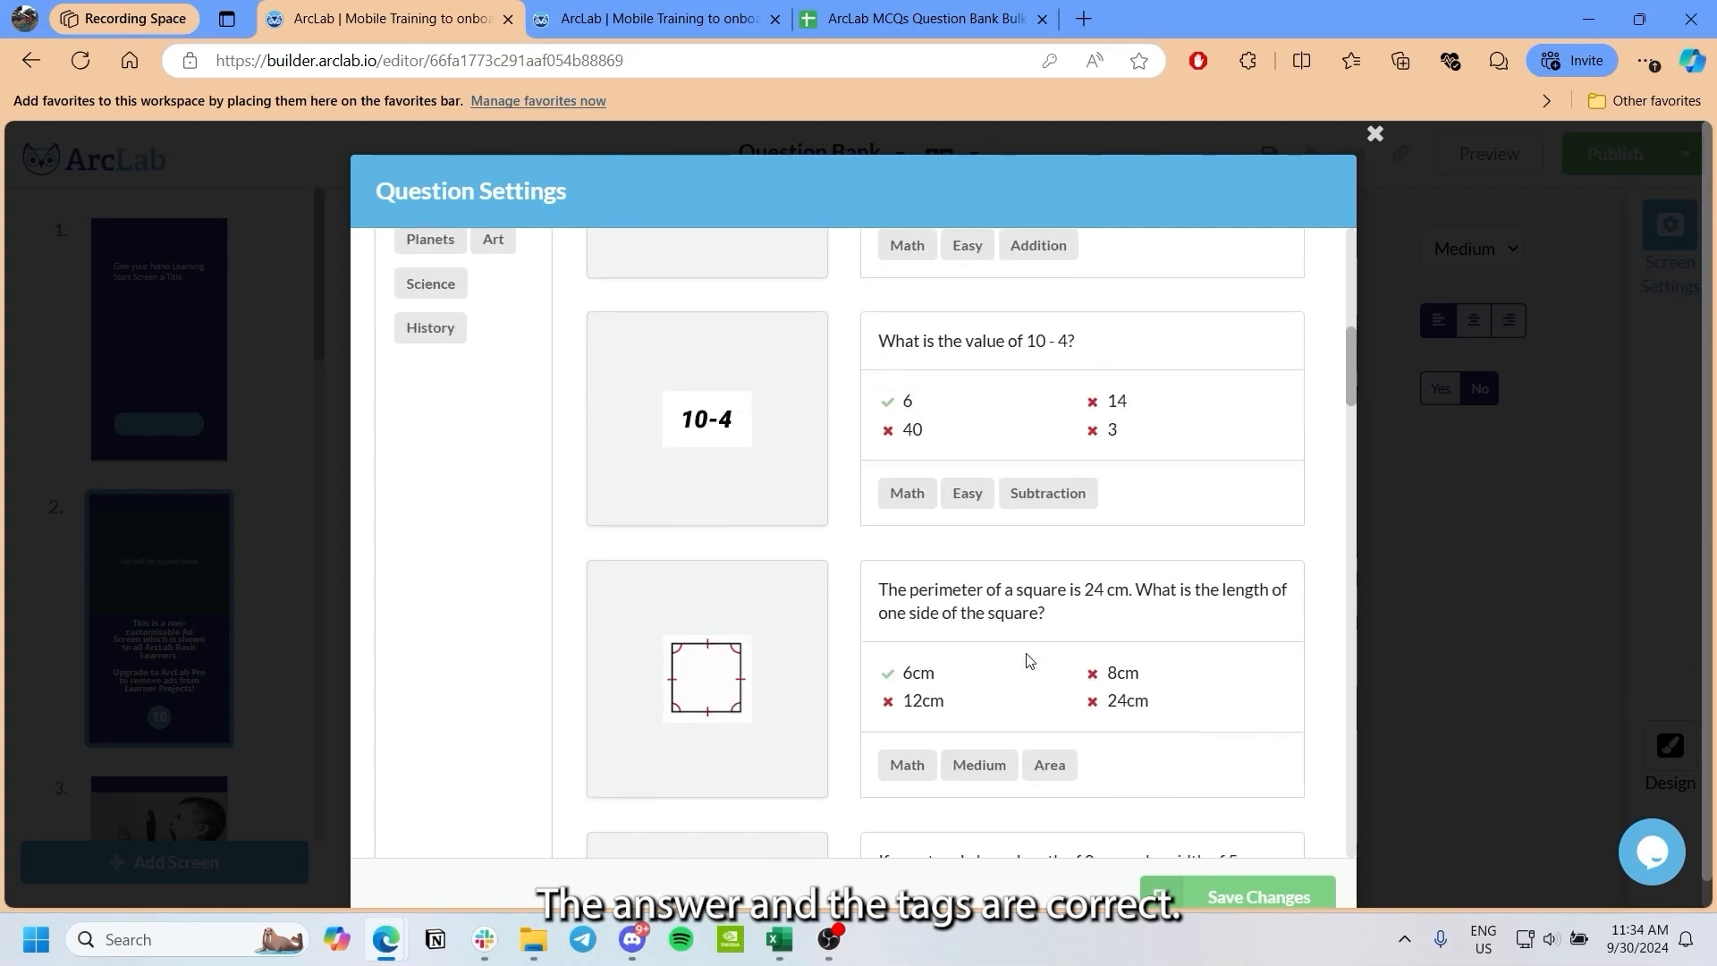
pyautogui.scroll(-5, 984, 698)
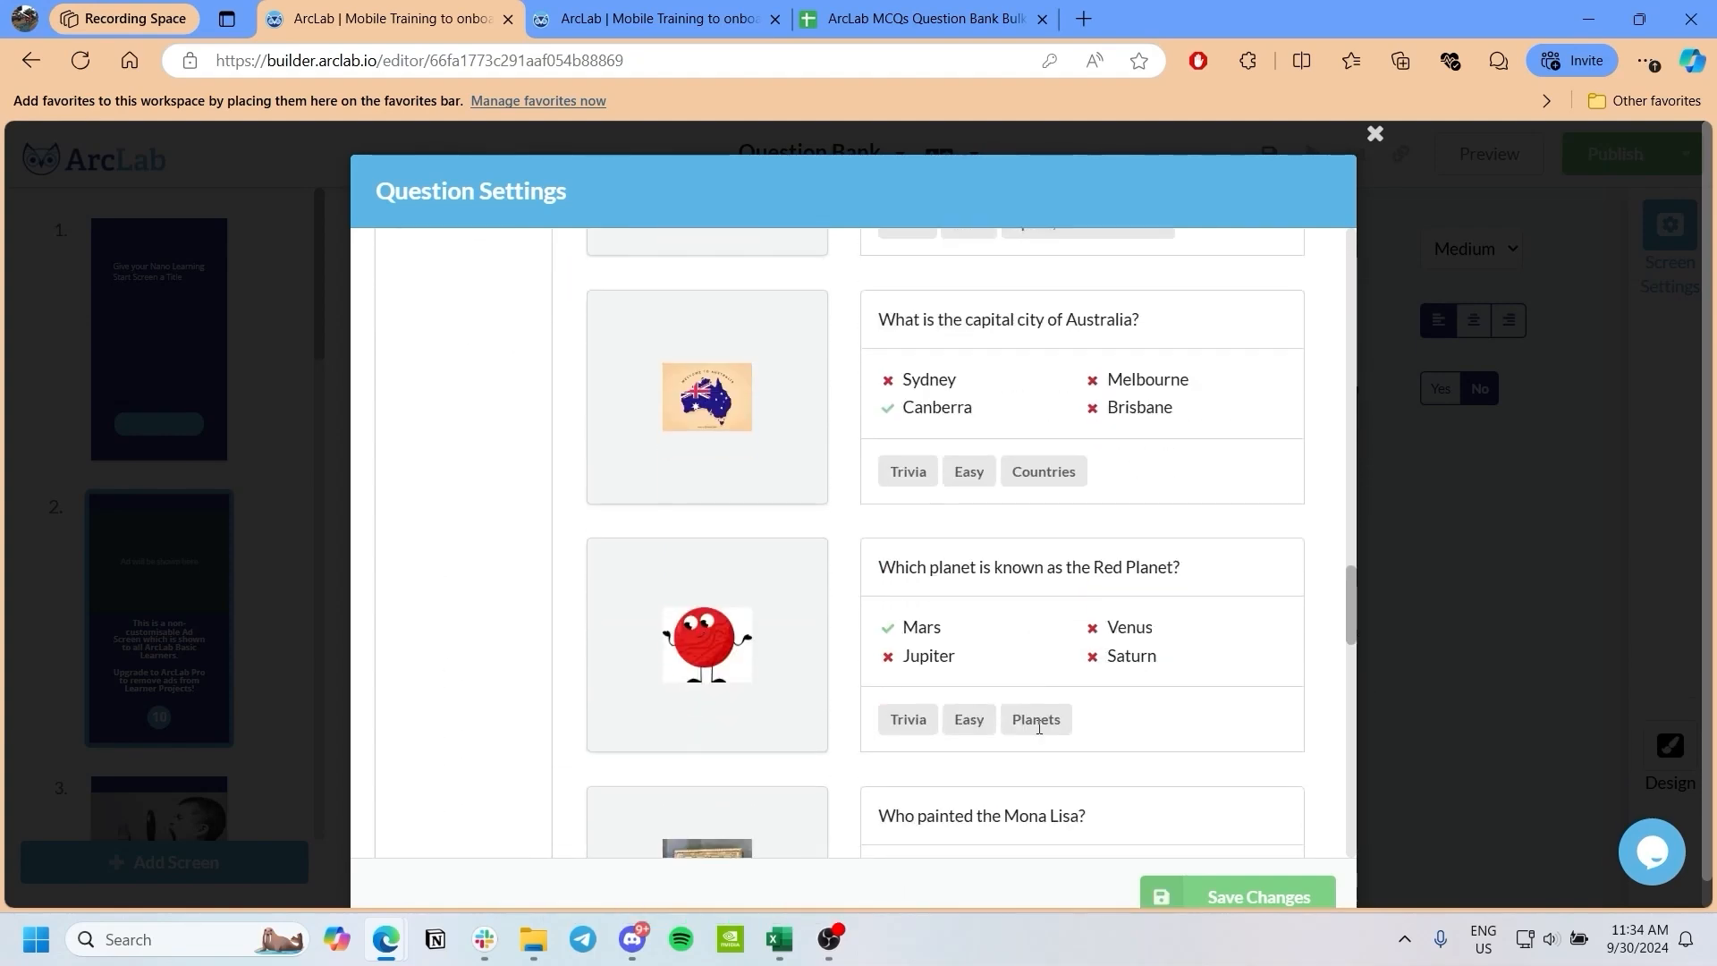
pyautogui.click(1242, 896)
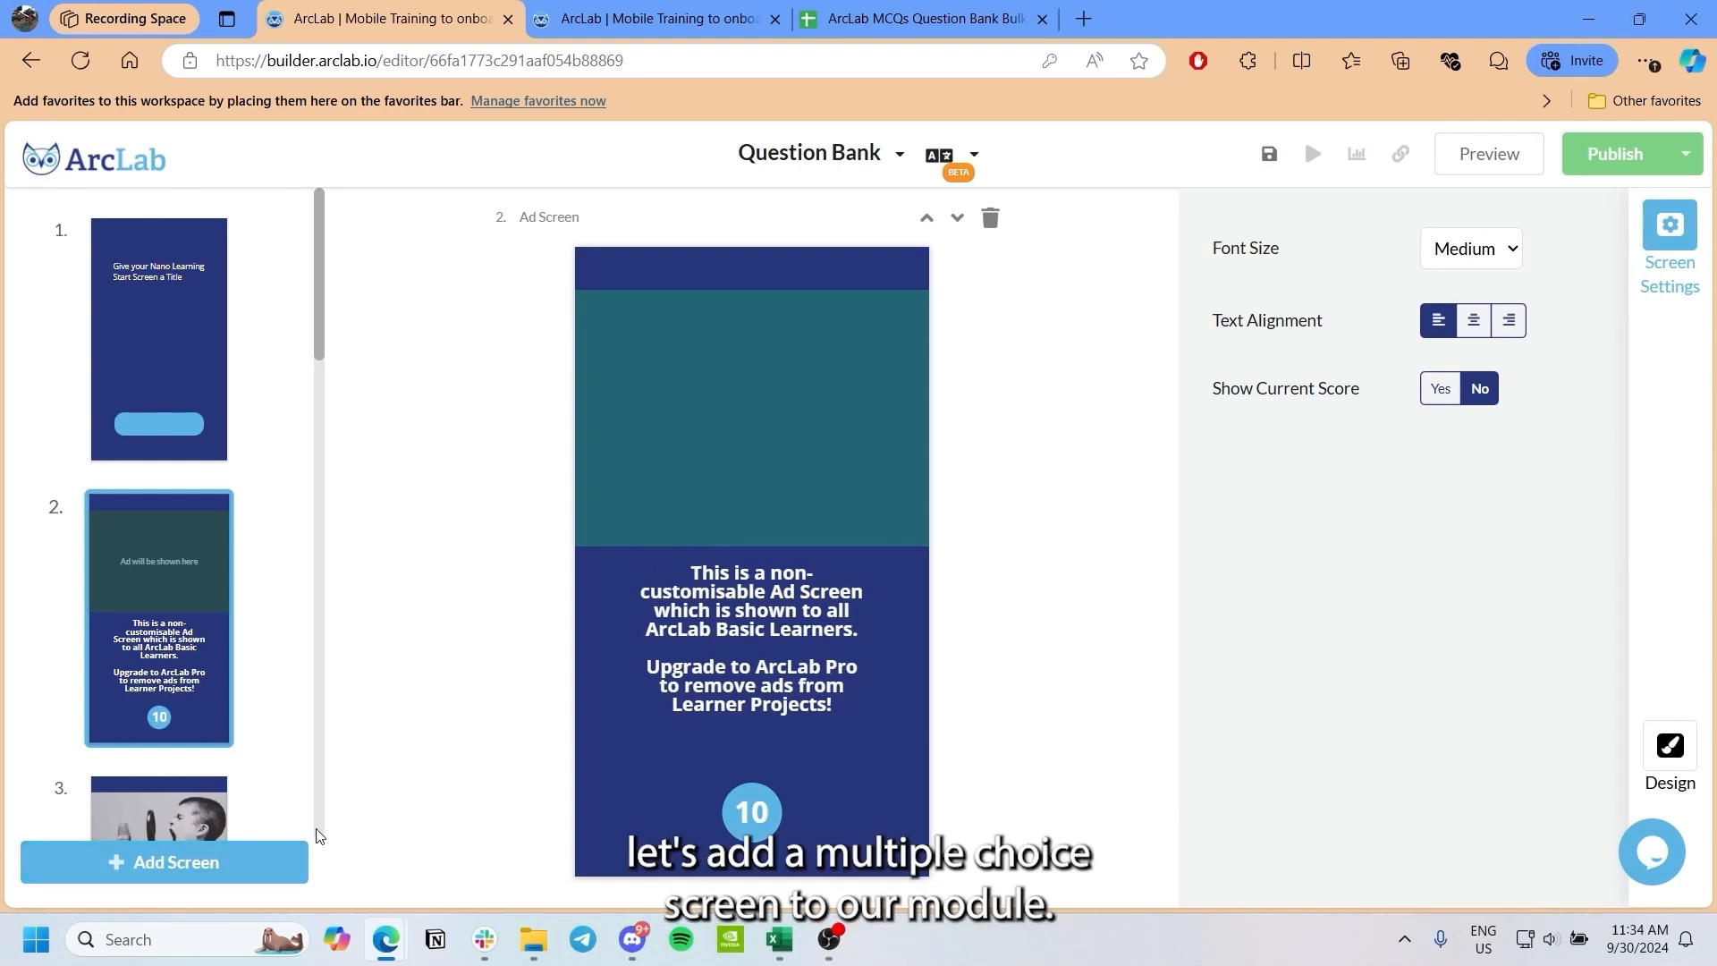
# Step: Add a Multiple Choice Question screen and set it to pull from the question bank with the tags Math and Easy
pyautogui.click(143, 872)
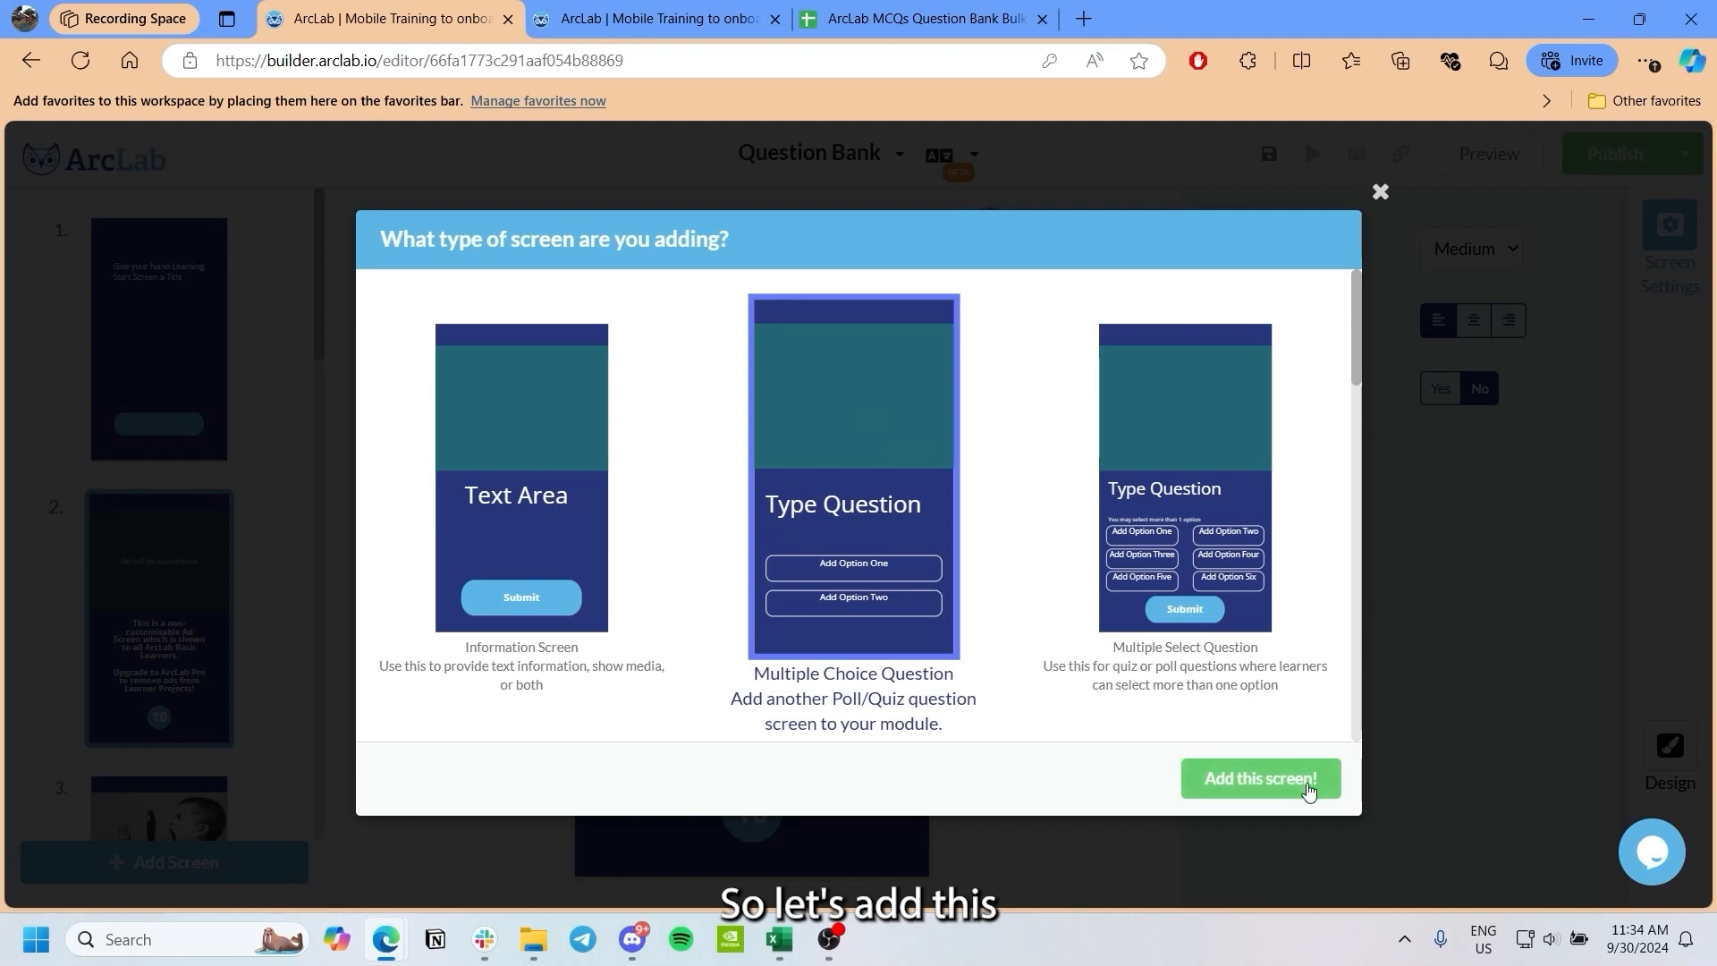
pyautogui.click(1309, 791)
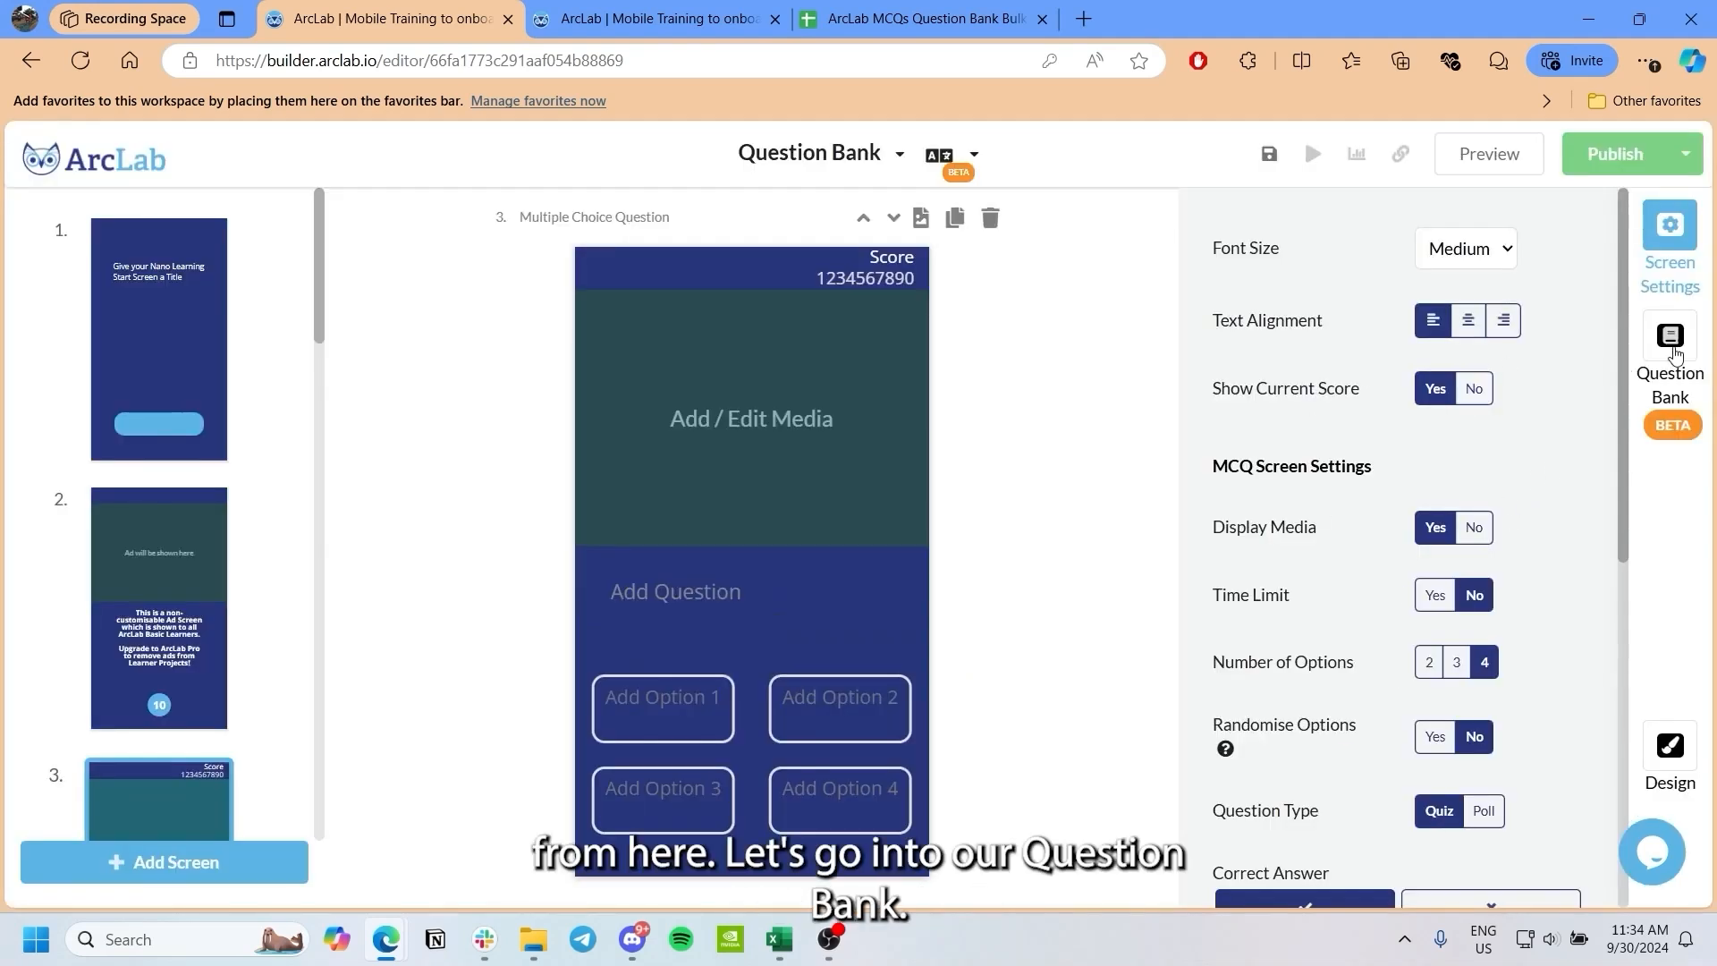
pyautogui.click(1660, 369)
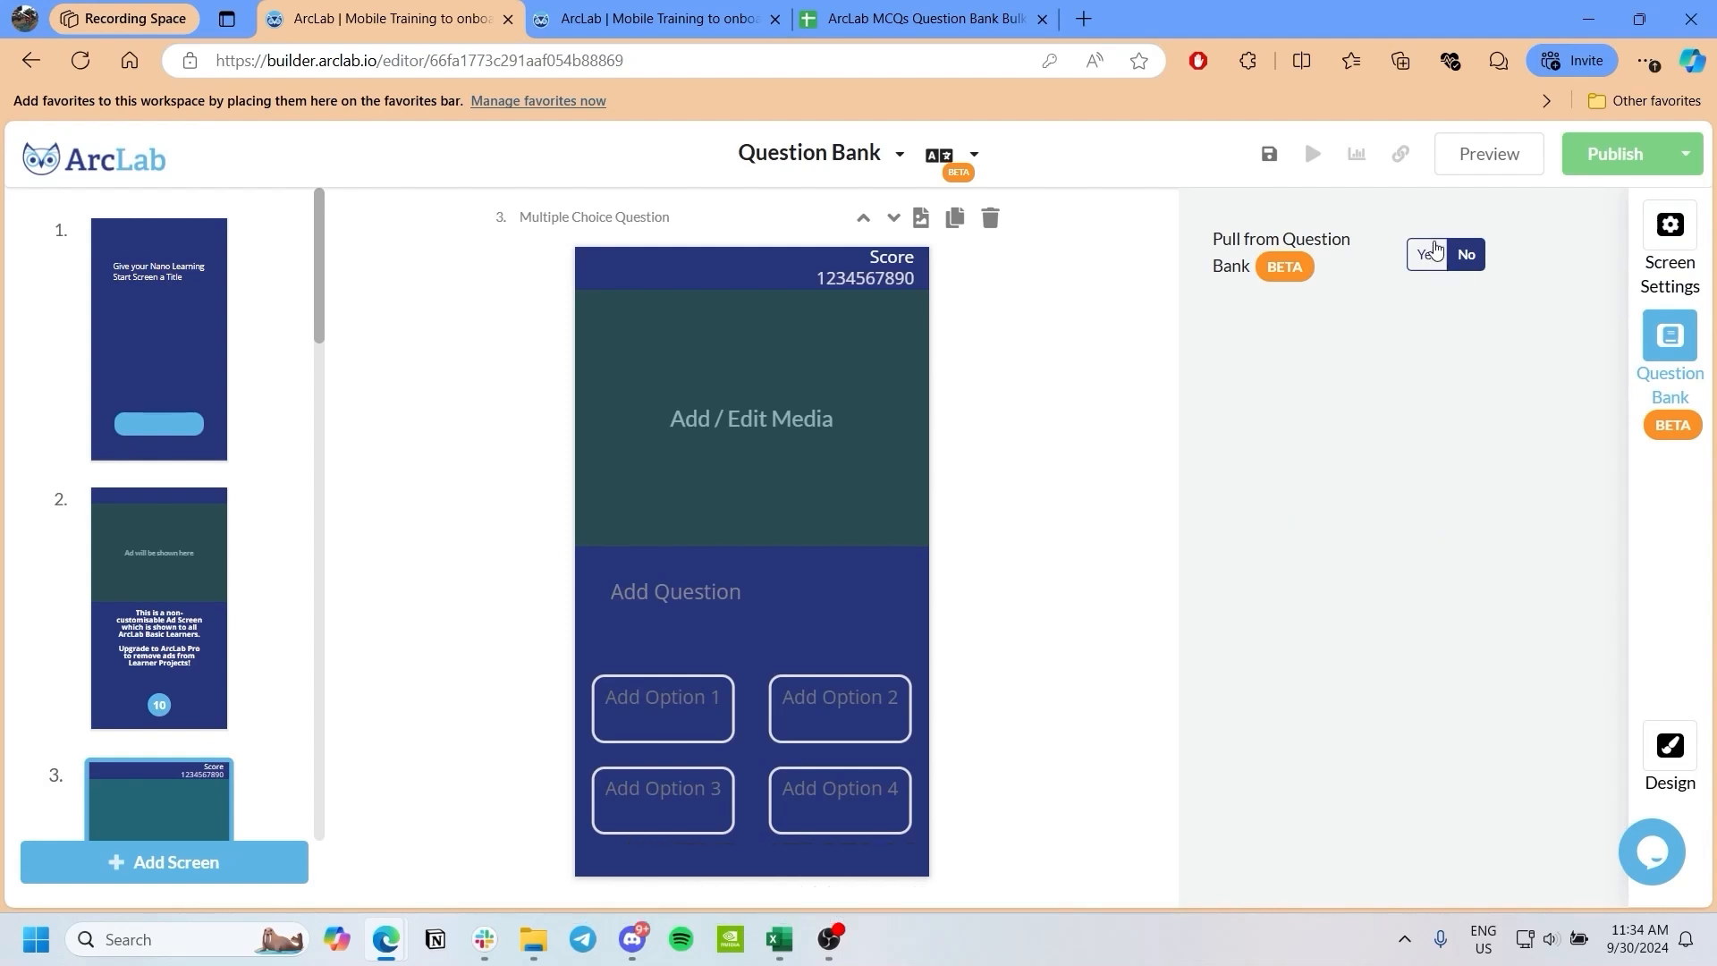
pyautogui.click(1433, 252)
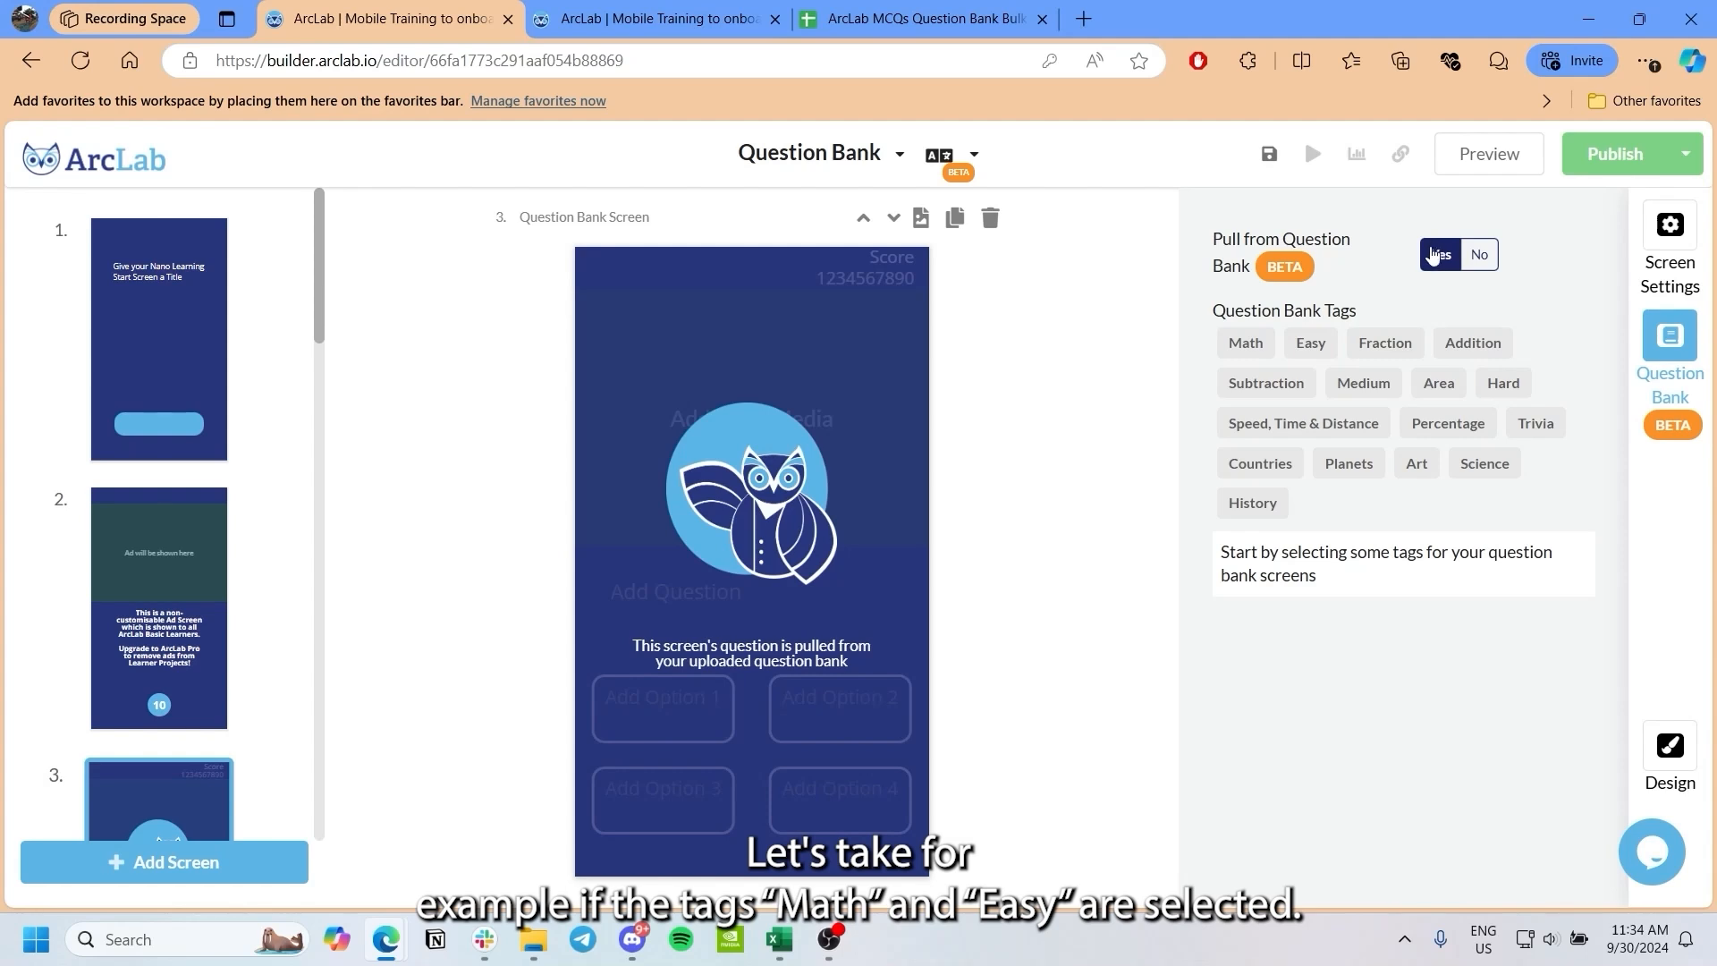
pyautogui.click(1246, 349)
pyautogui.click(1320, 350)
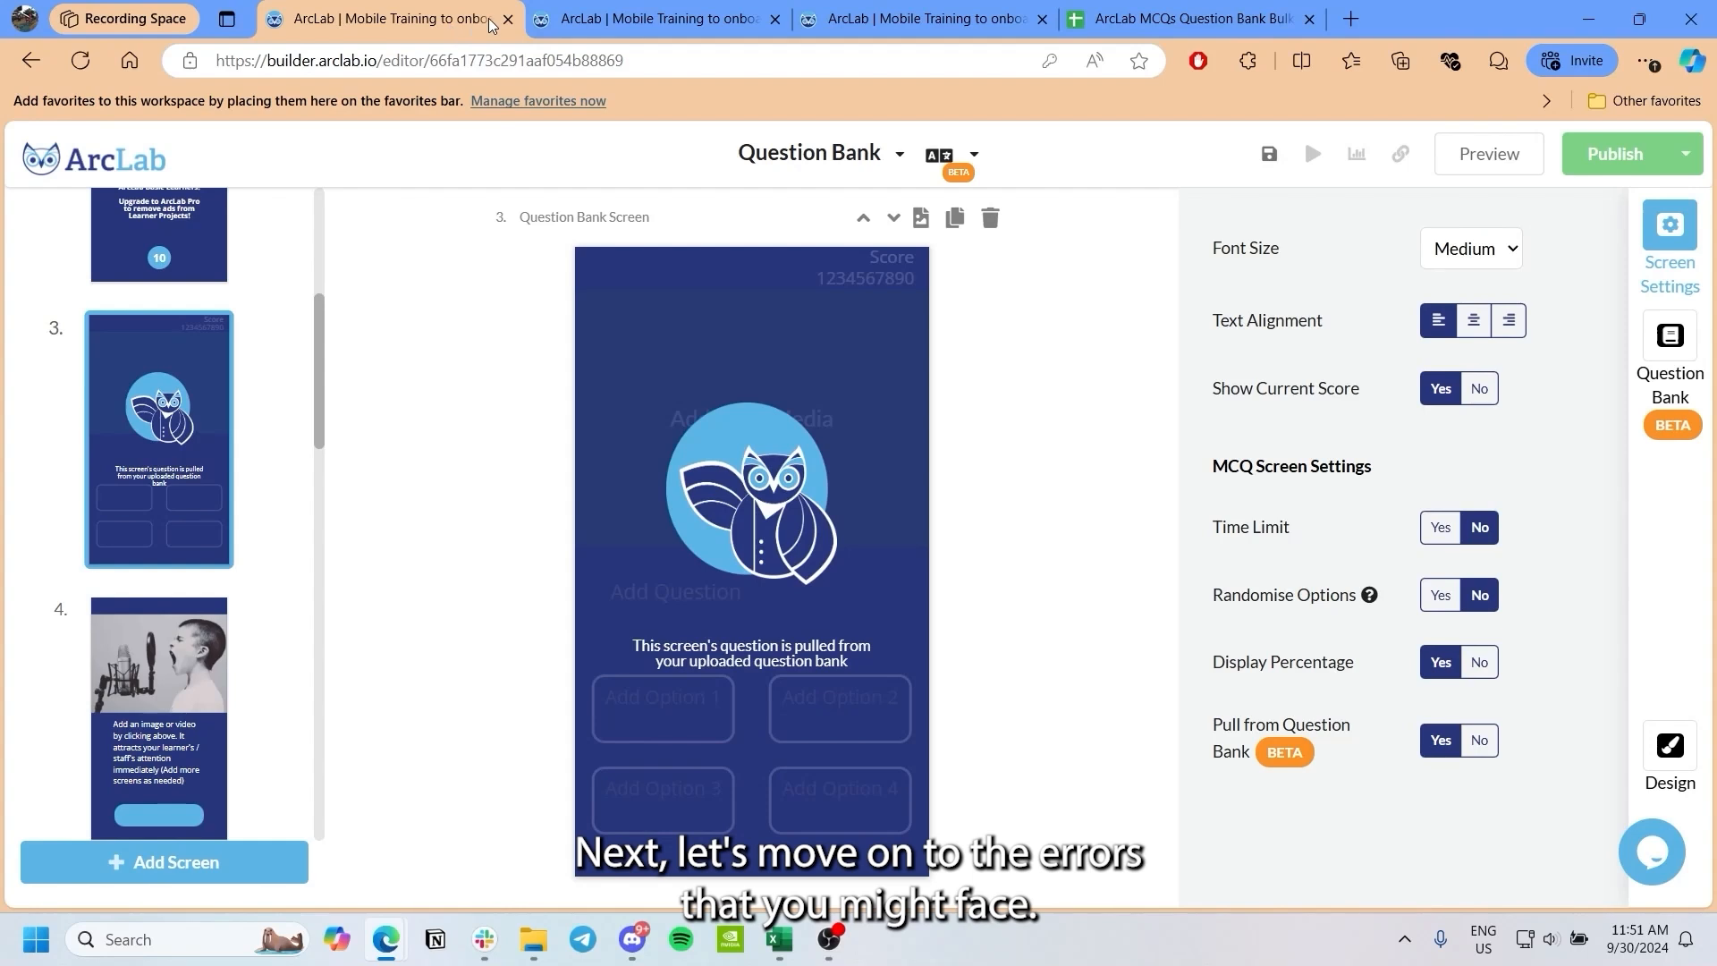
# Step: Compare the question bank tags selected in the second open project with the pizza question's tags in the Excel workbook
pyautogui.click(637, 7)
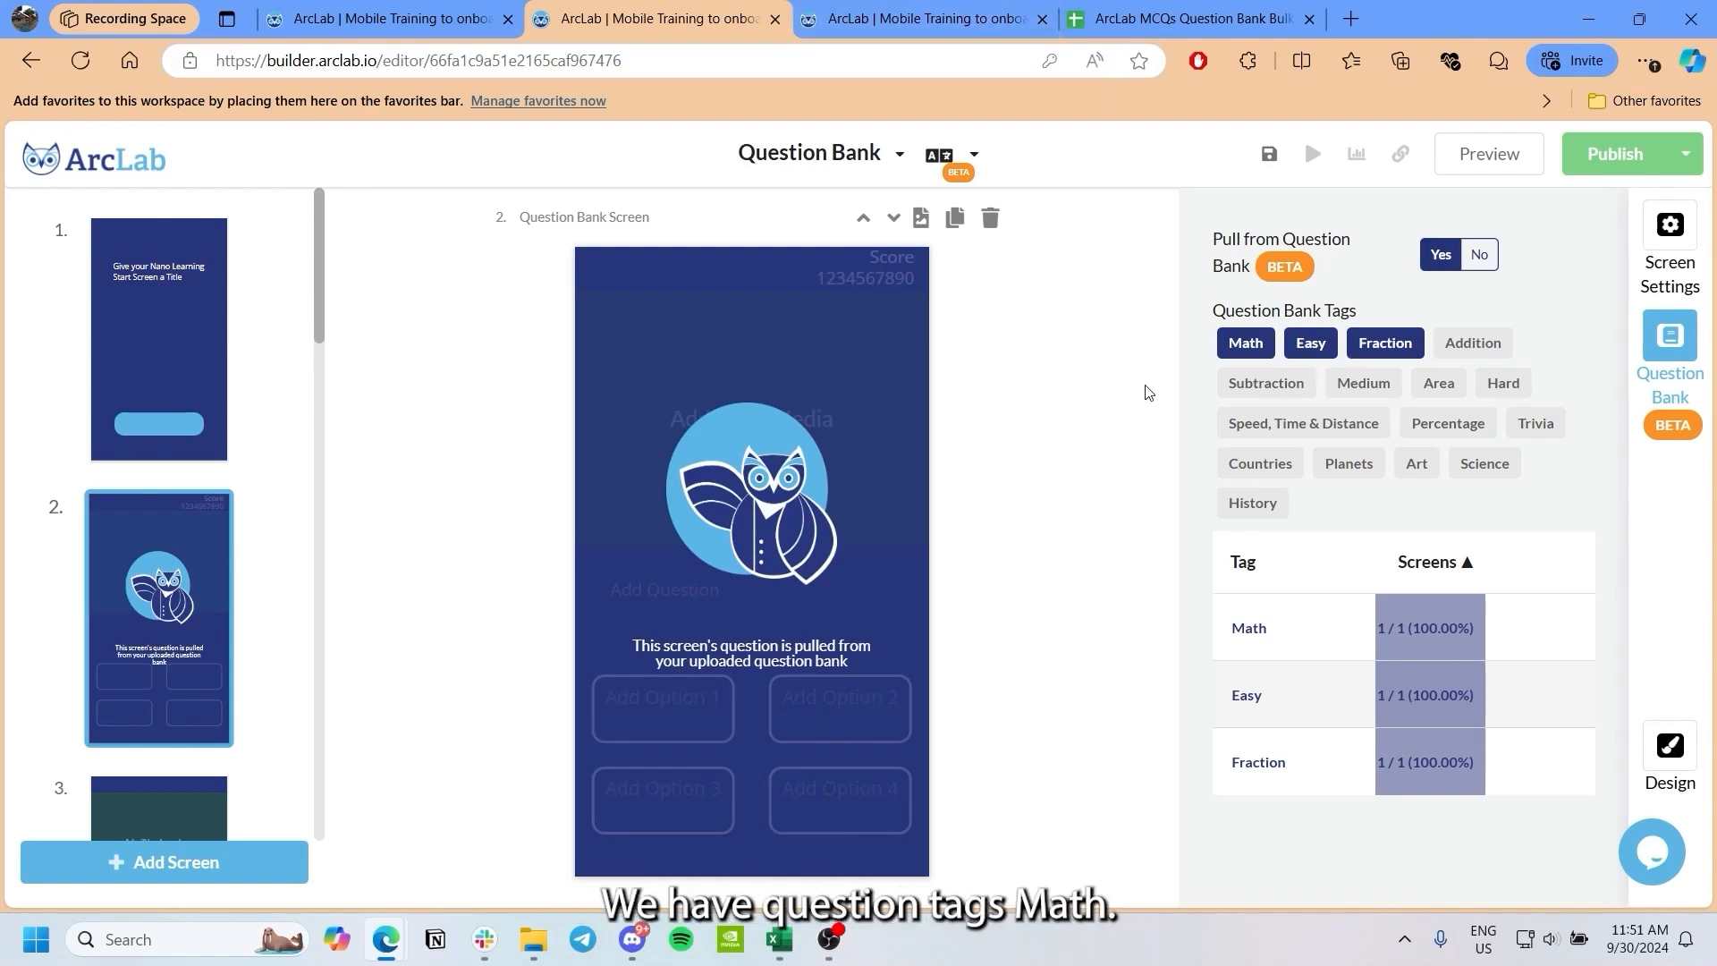
pyautogui.click(779, 940)
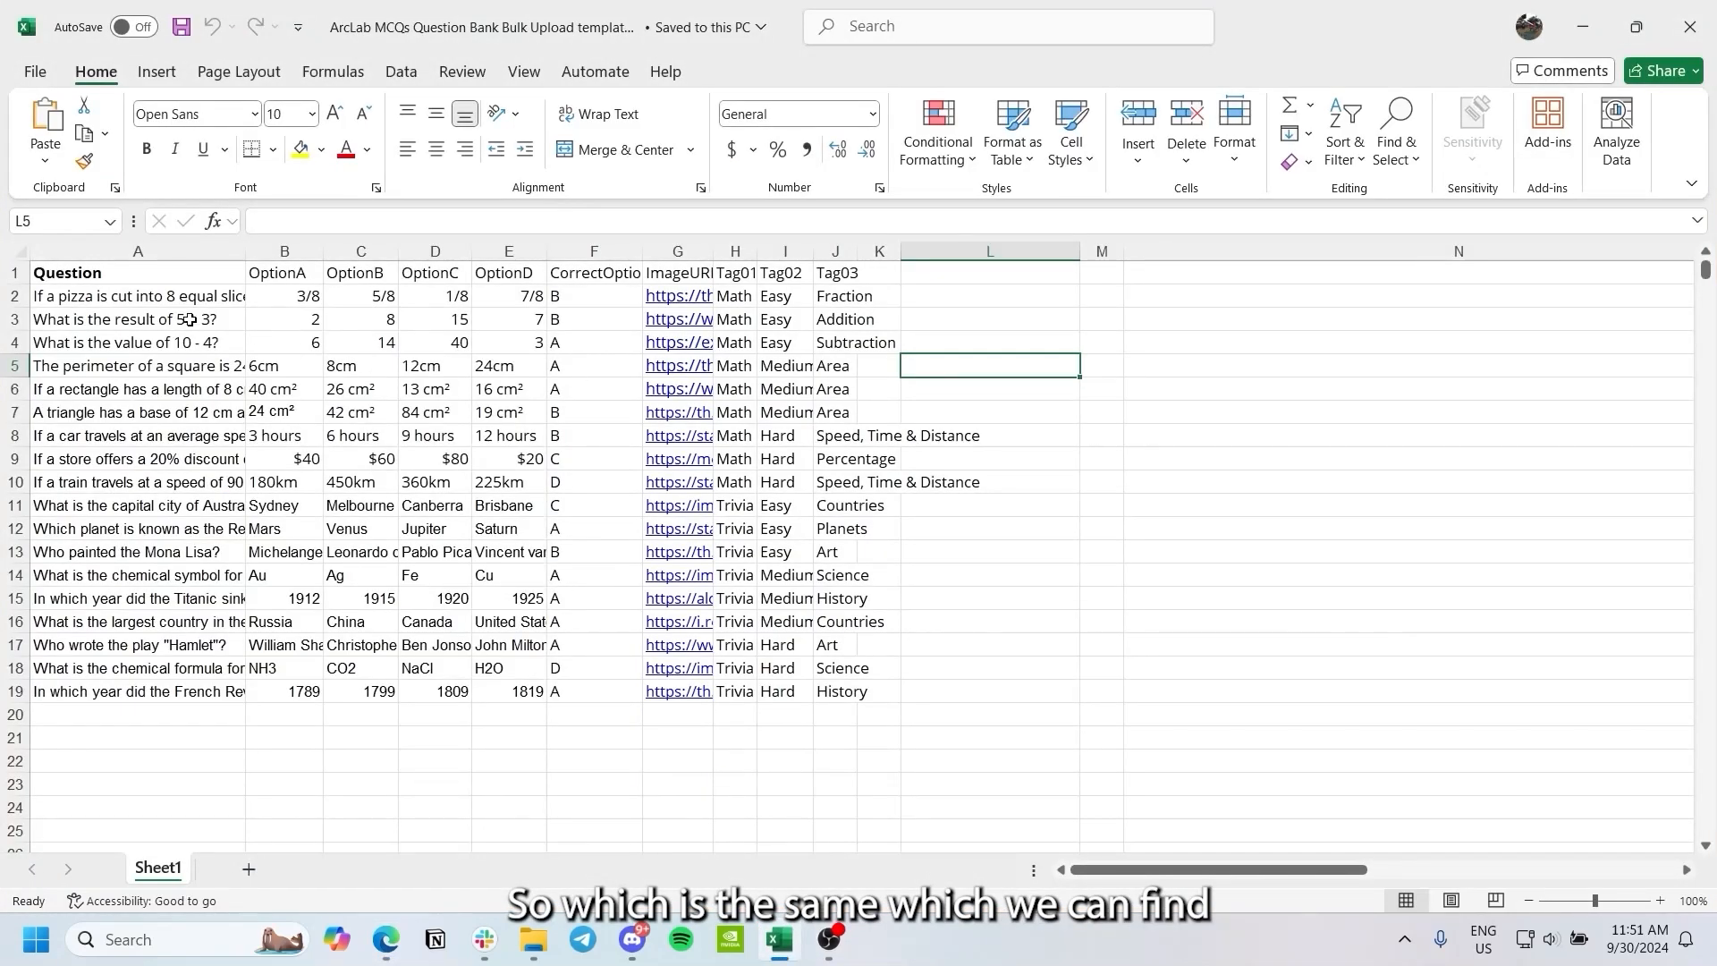
pyautogui.click(118, 295)
pyautogui.moveTo(729, 302); pyautogui.dragTo(859, 298)
pyautogui.click(921, 322)
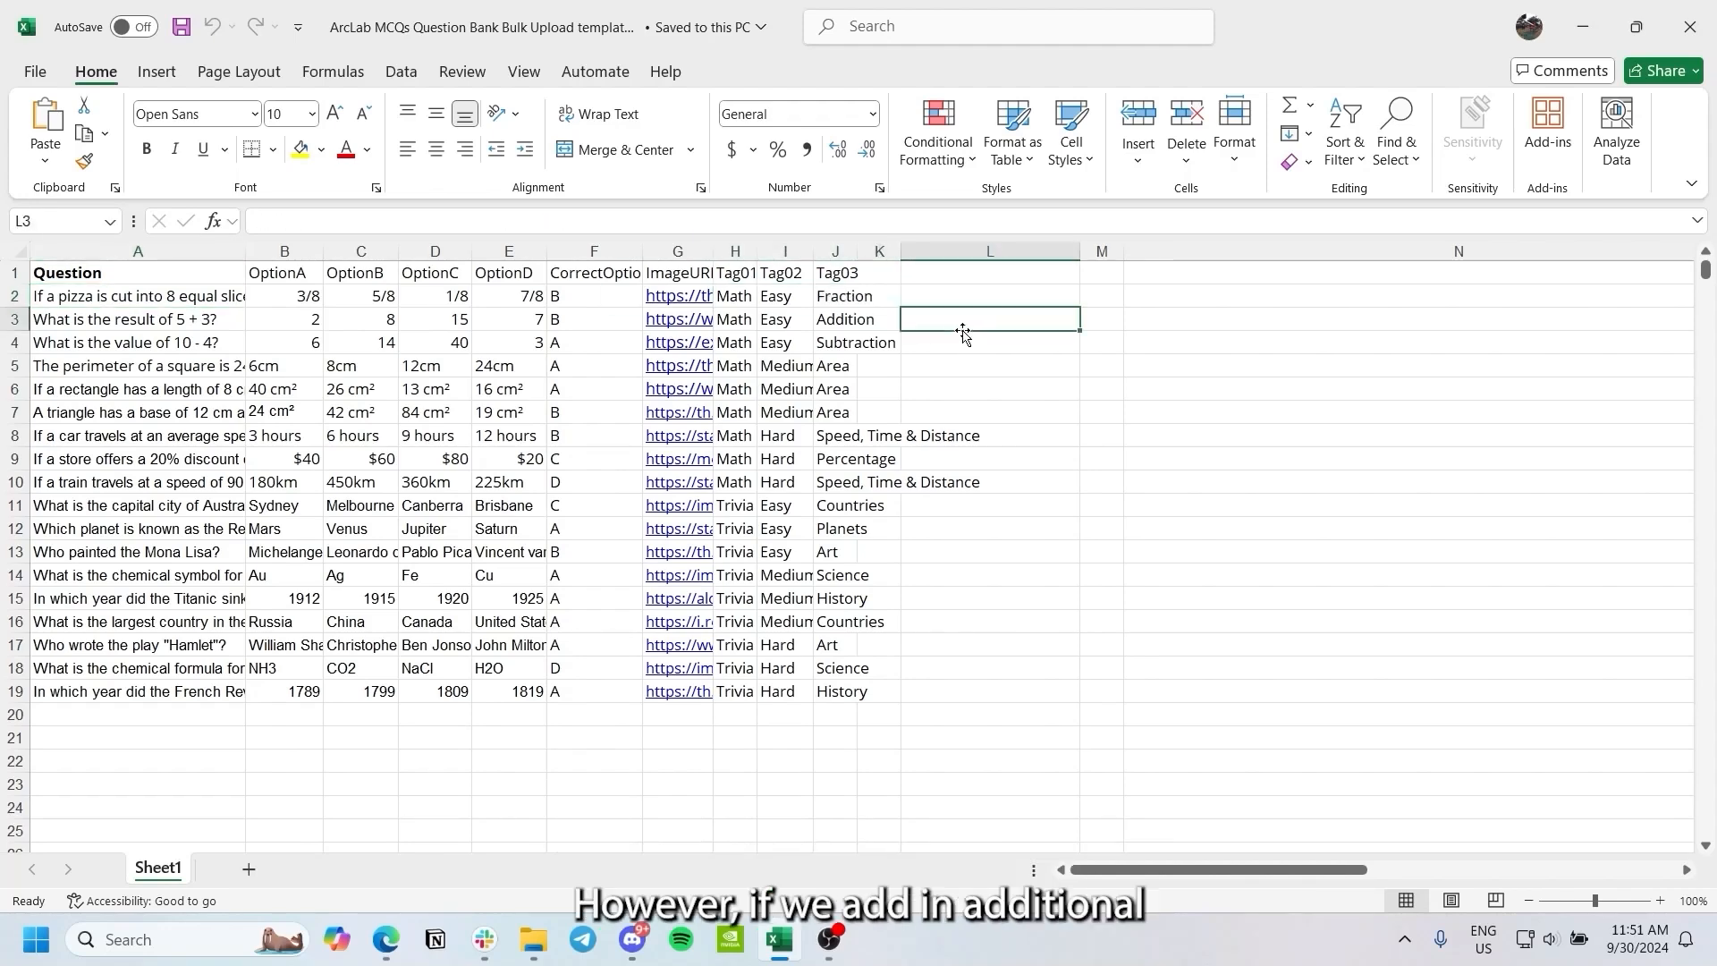
pyautogui.click(1582, 26)
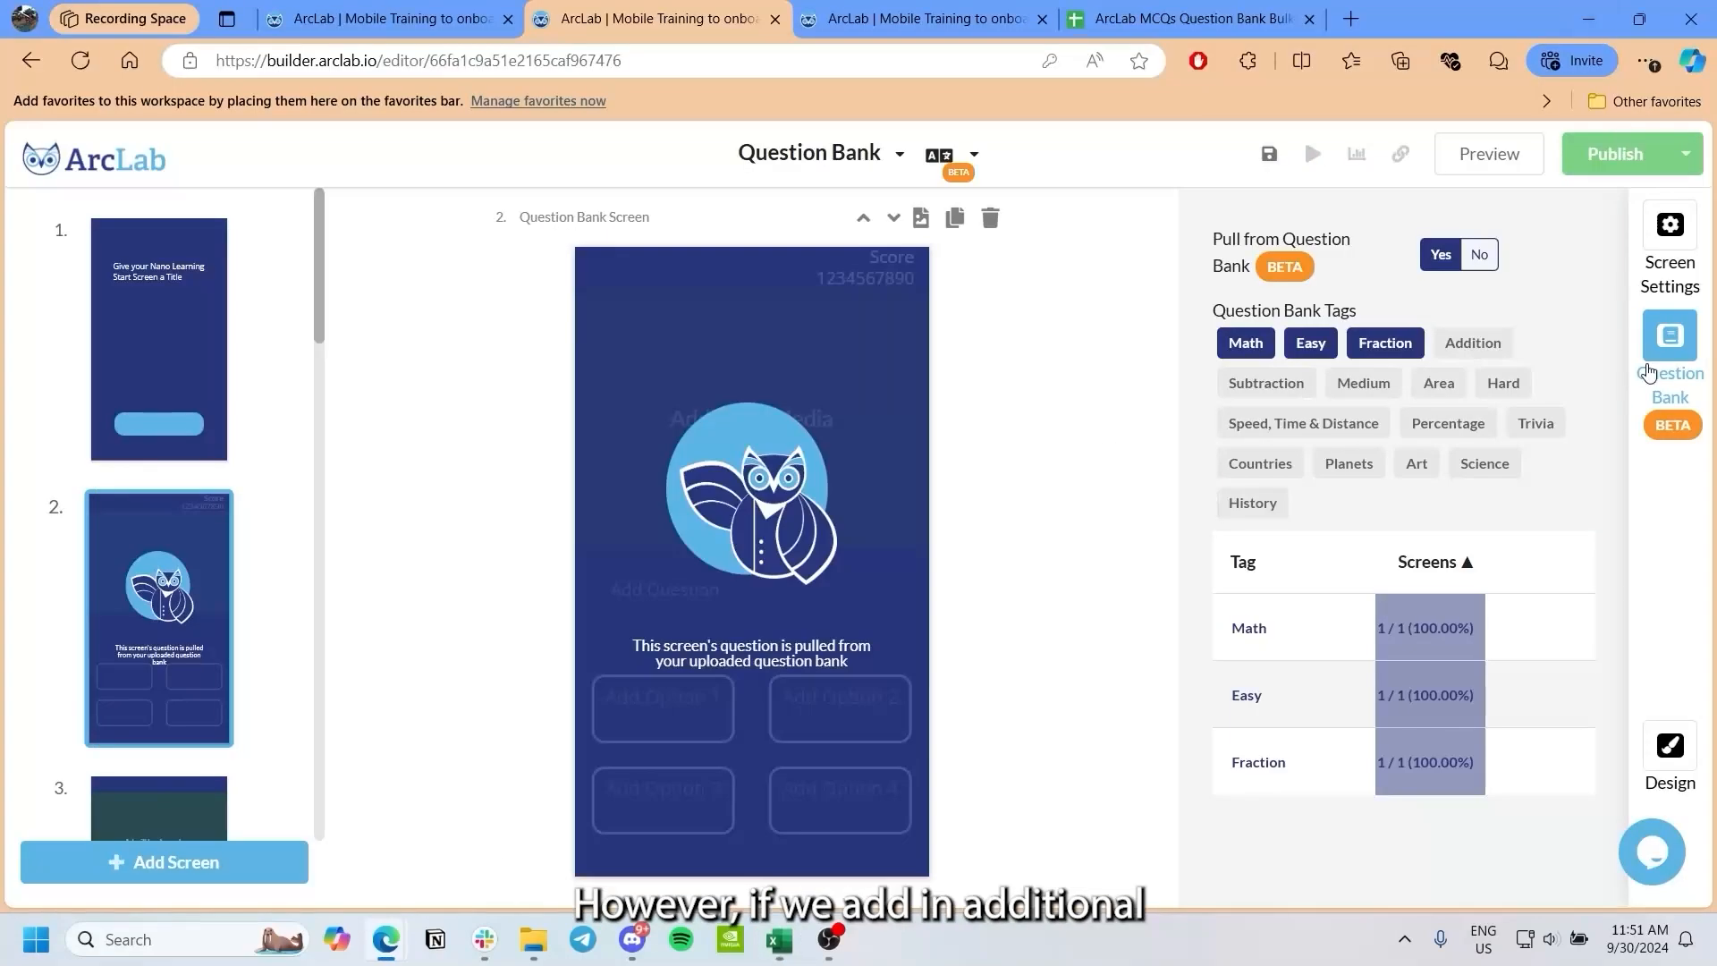
# Step: Add the Addition tag to the question bank screen and check the tag warning against the tags in the Excel workbook
pyautogui.click(1489, 353)
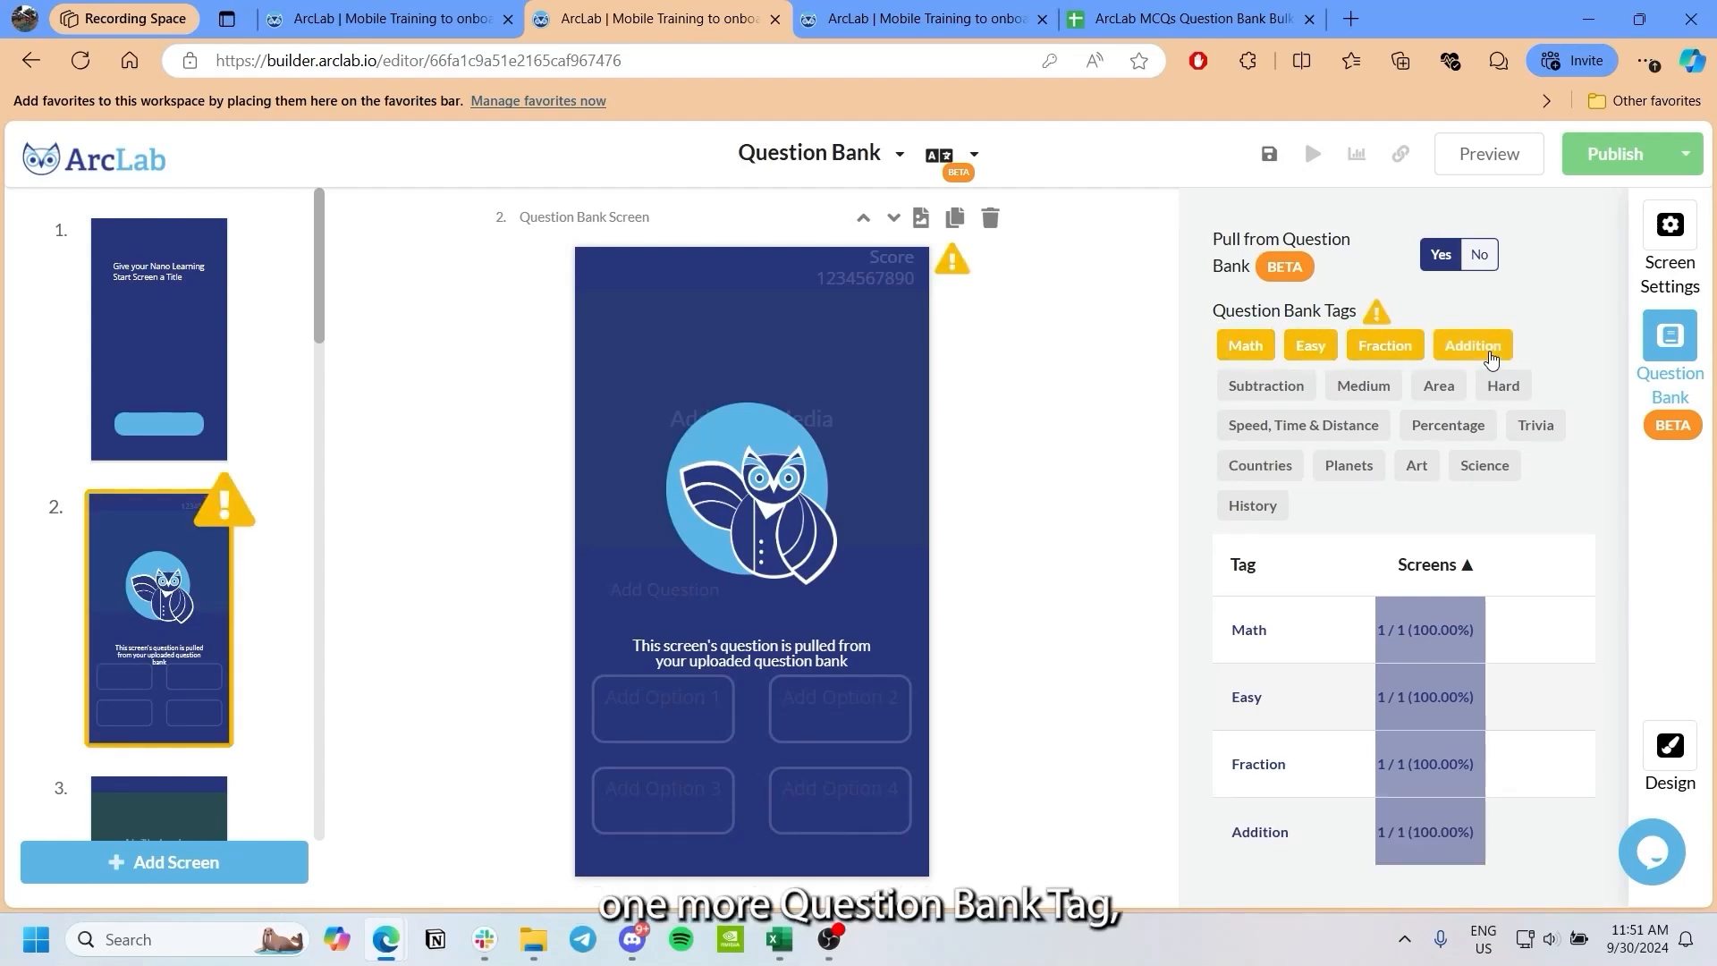
pyautogui.moveTo(1379, 315)
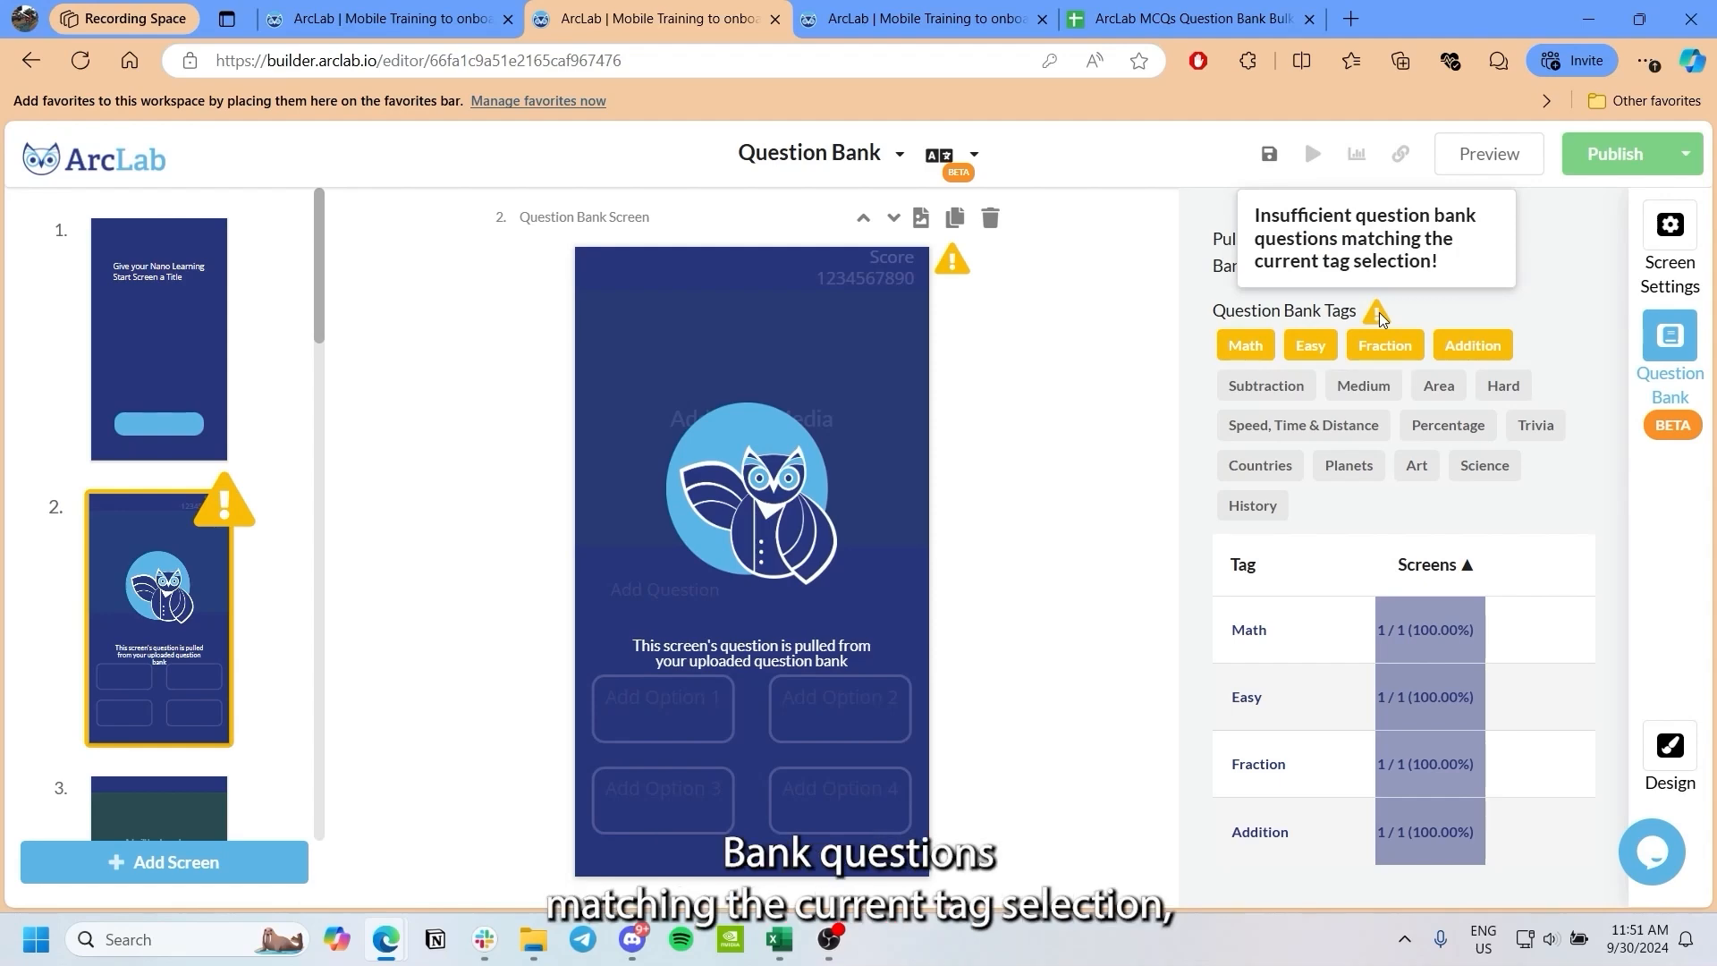
pyautogui.click(778, 939)
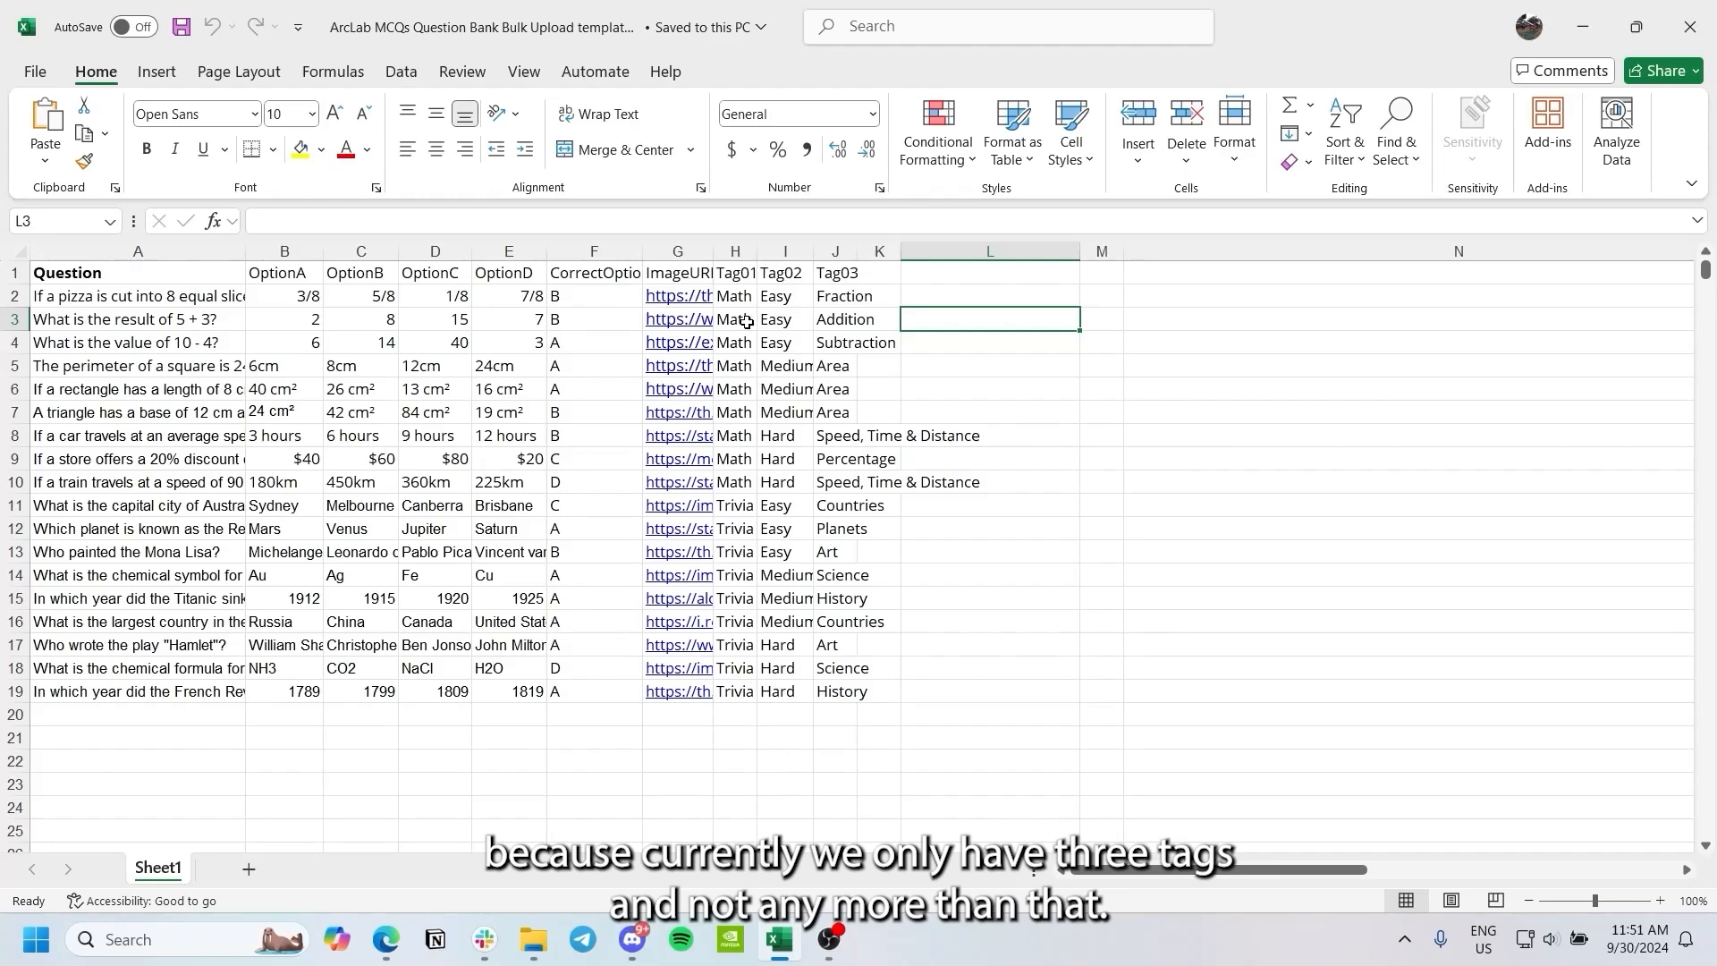
pyautogui.click(1608, 35)
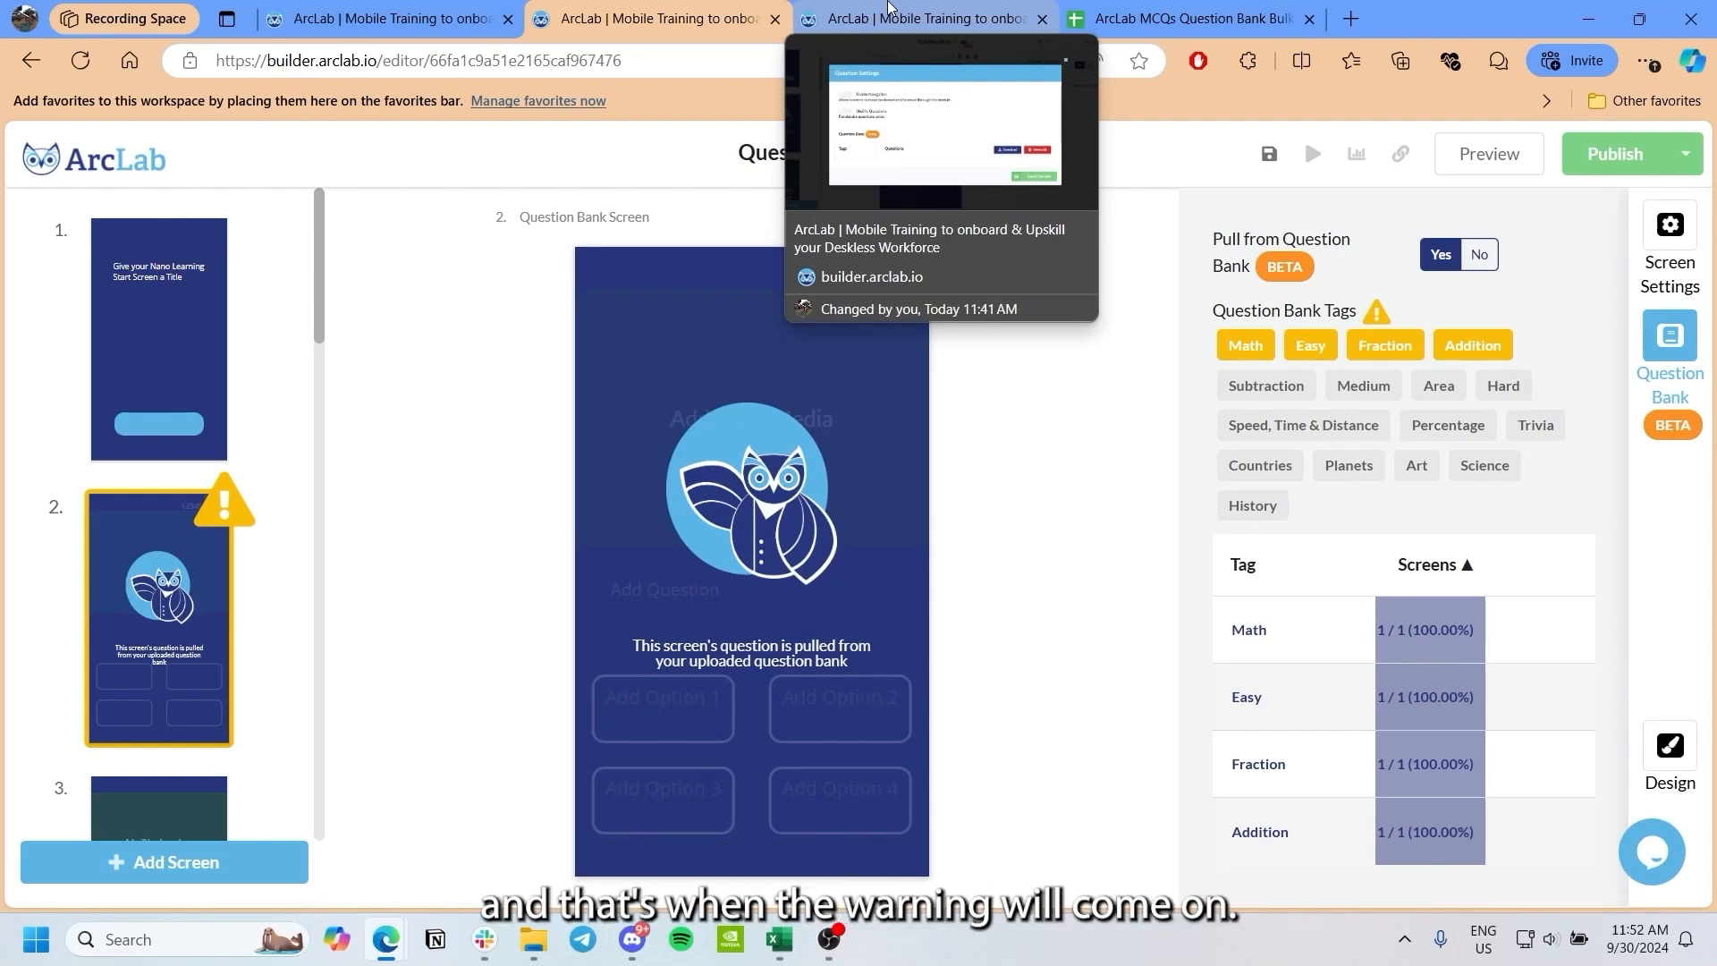
# Step: Review the missing question bank notice in the third open project's Question Settings and save the settings
pyautogui.click(889, 9)
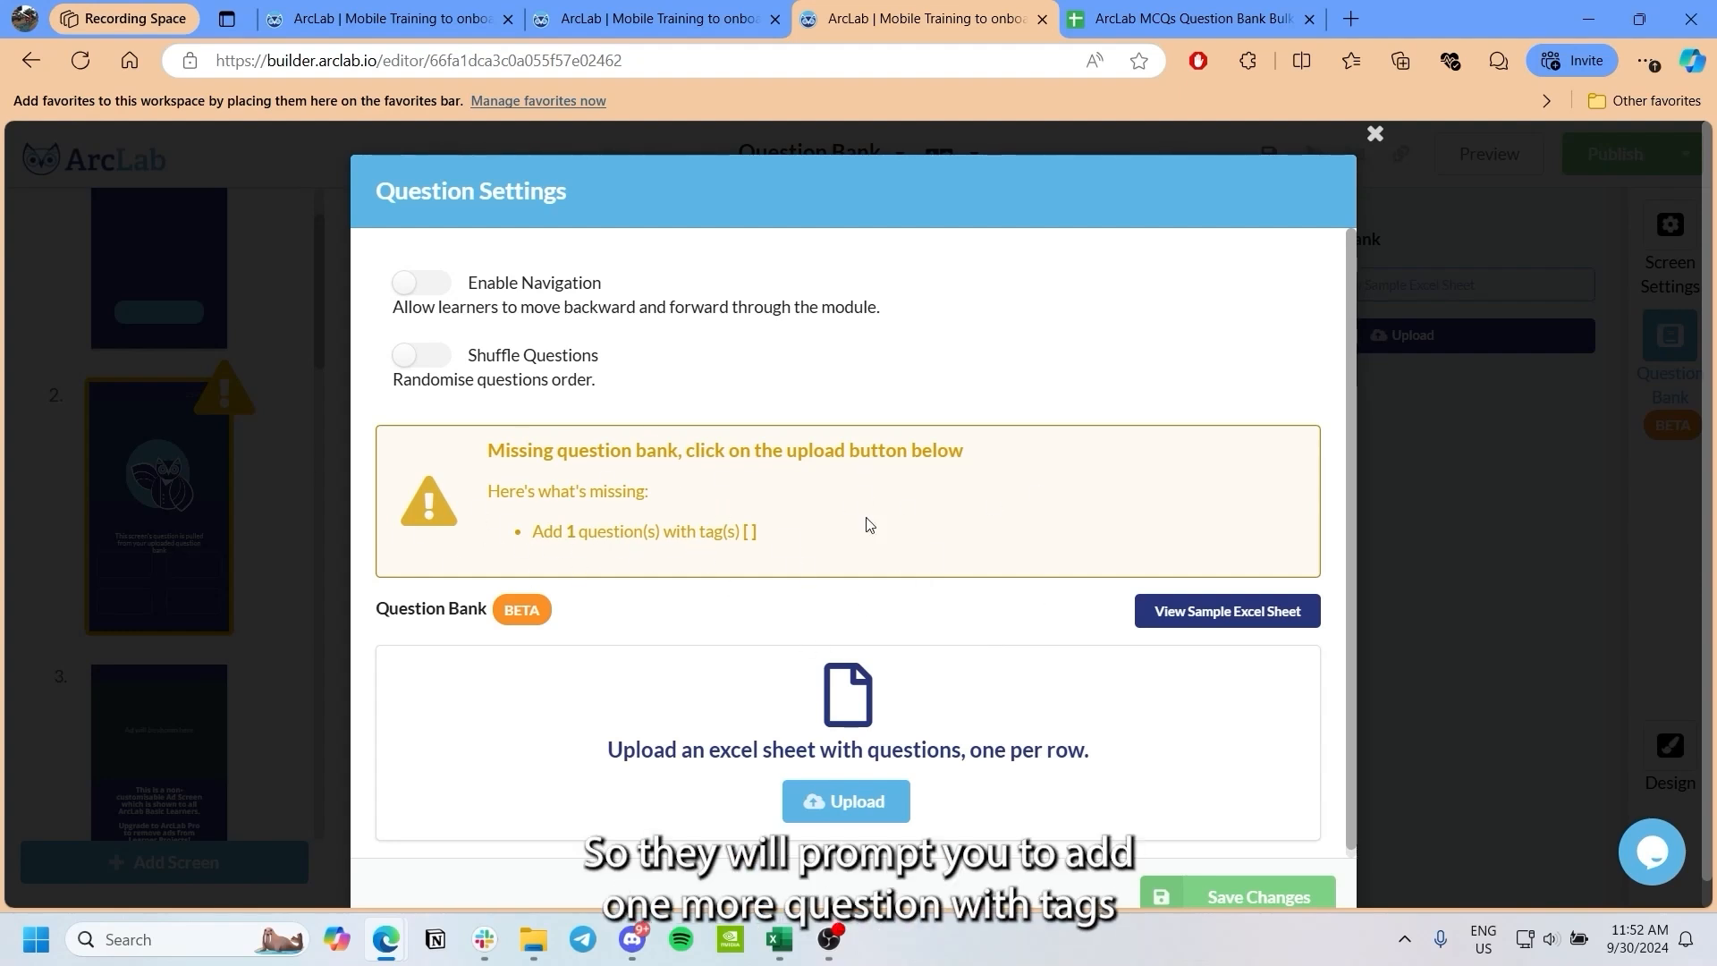
pyautogui.click(1252, 888)
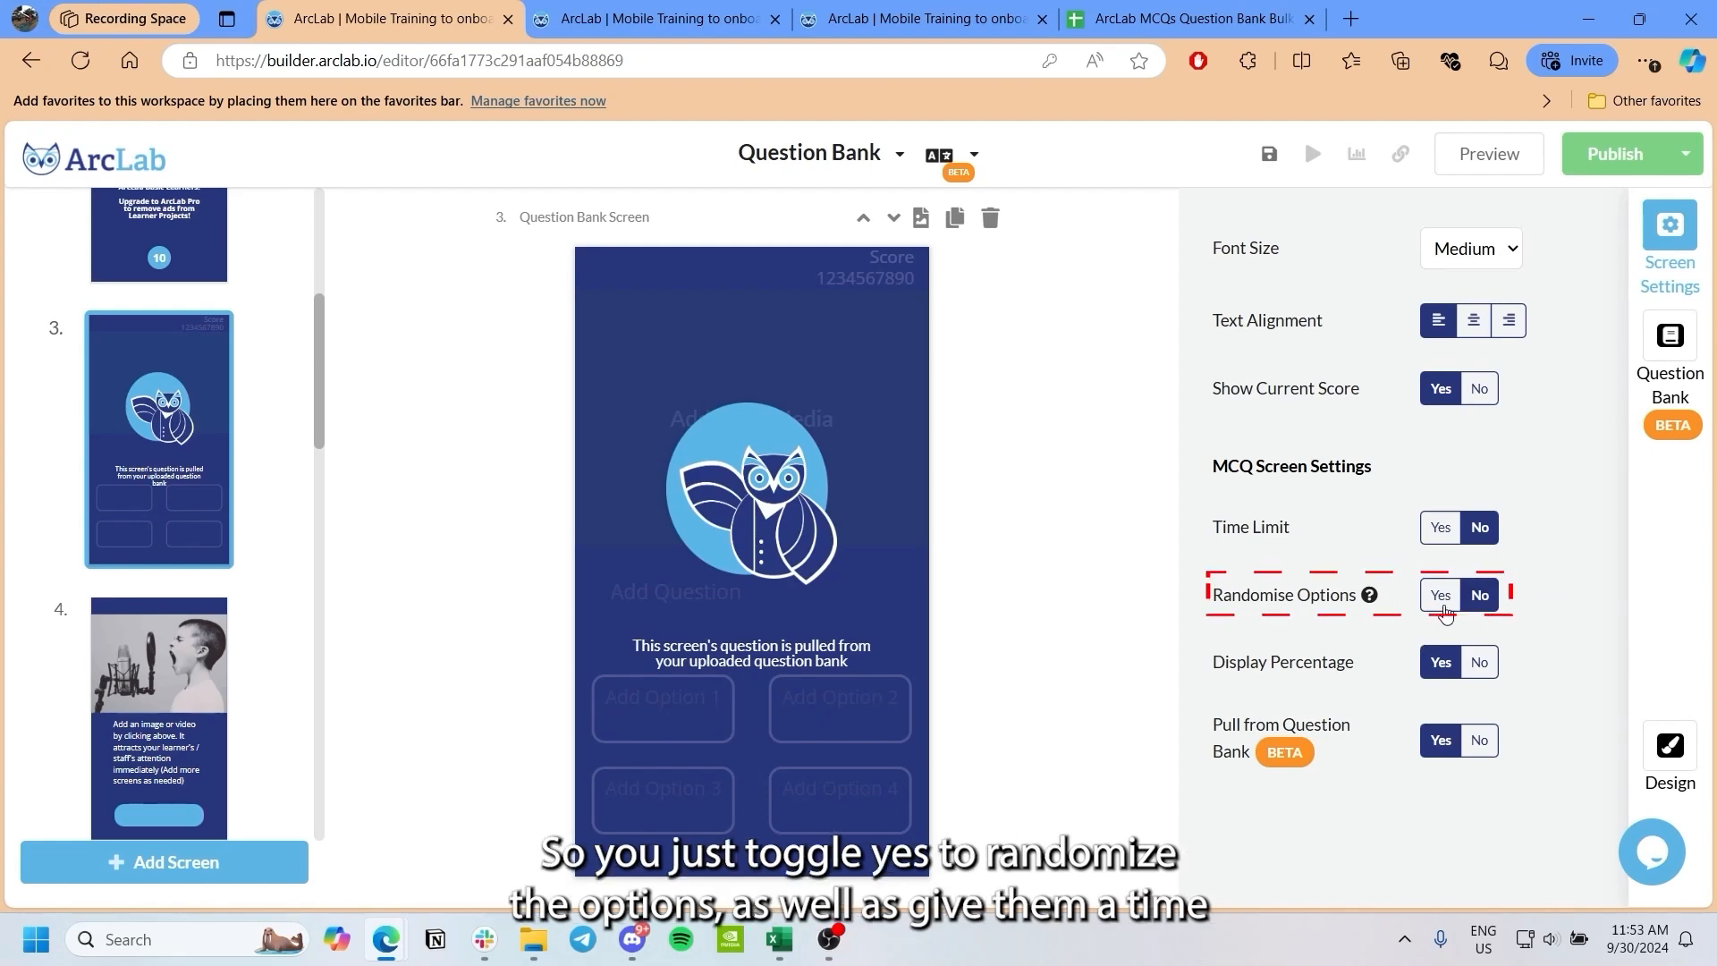
# Step: In the first project, turn on Randomise Options for the question bank screen and set a time limit of 30 seconds
pyautogui.click(1442, 596)
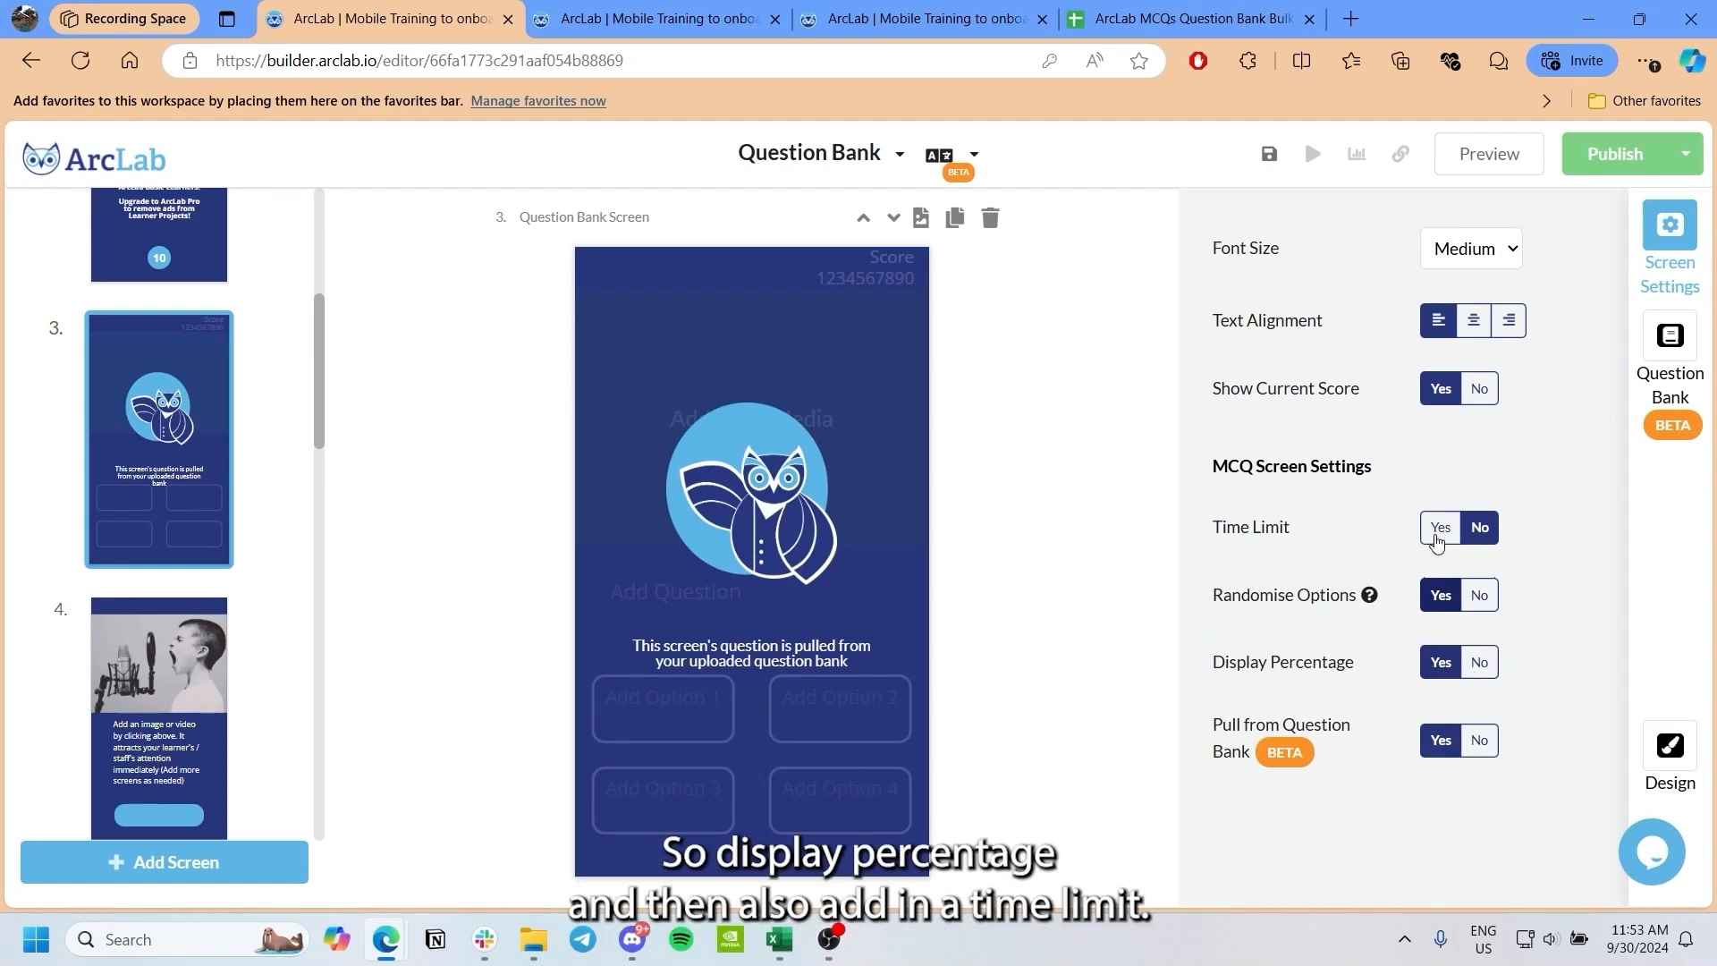
pyautogui.click(1440, 527)
pyautogui.click(1315, 601)
pyautogui.doubleClick(1287, 607)
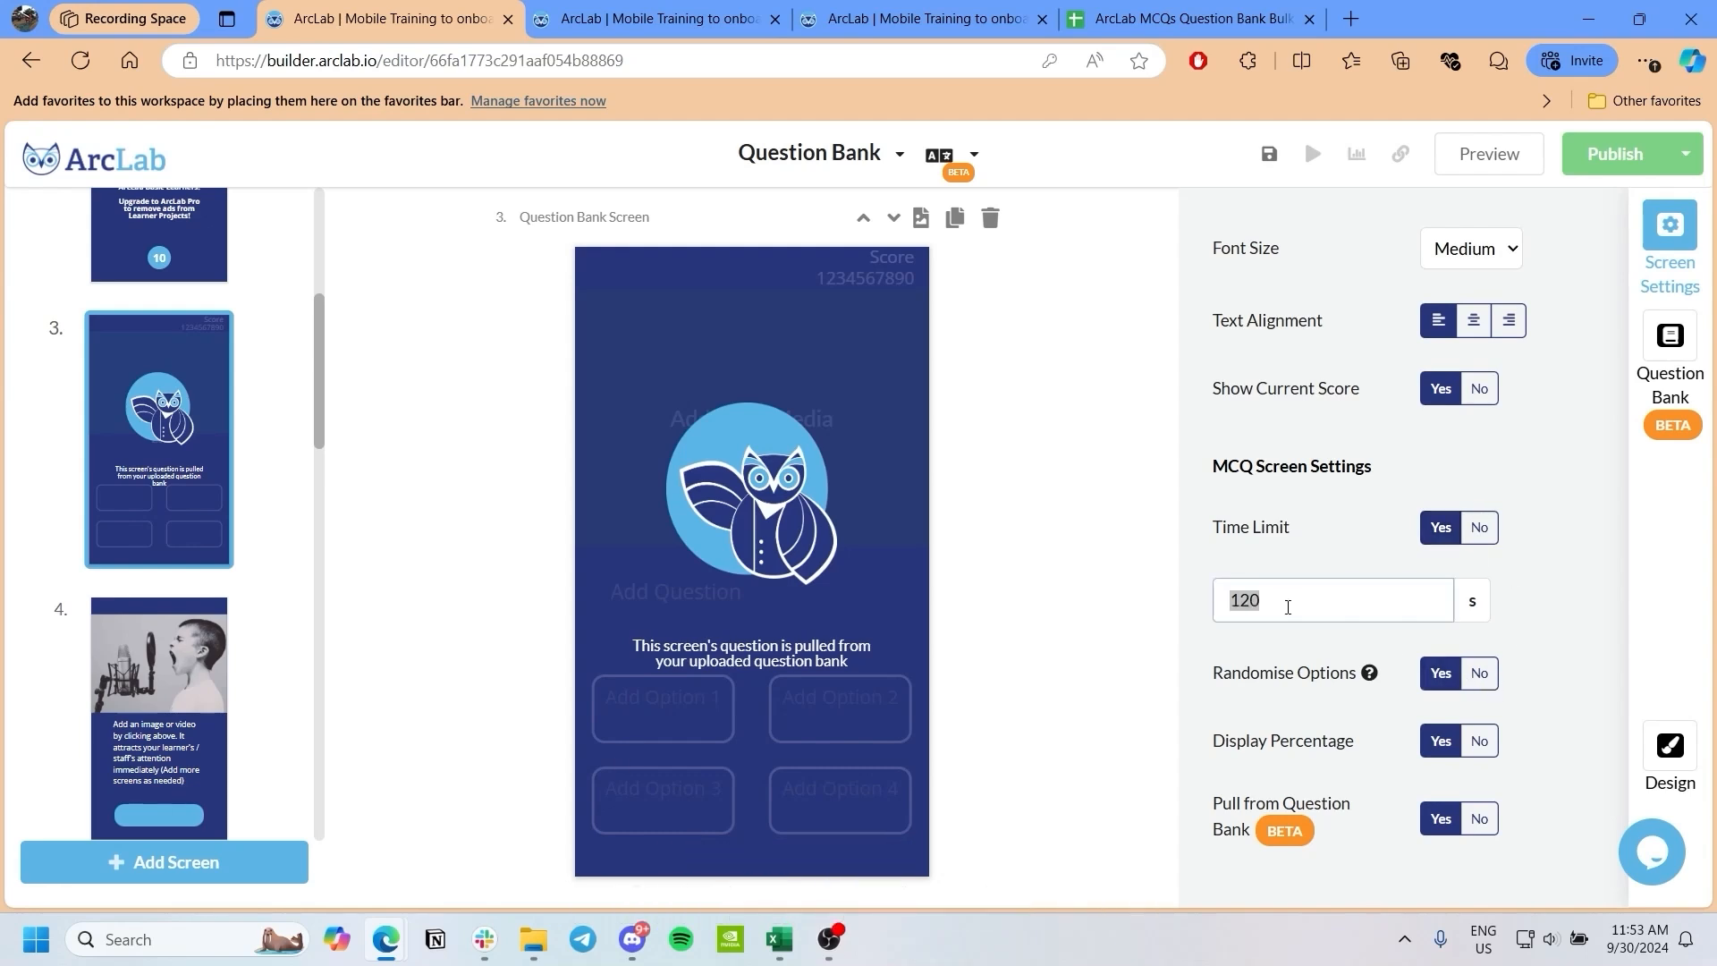
pyautogui.write('30')
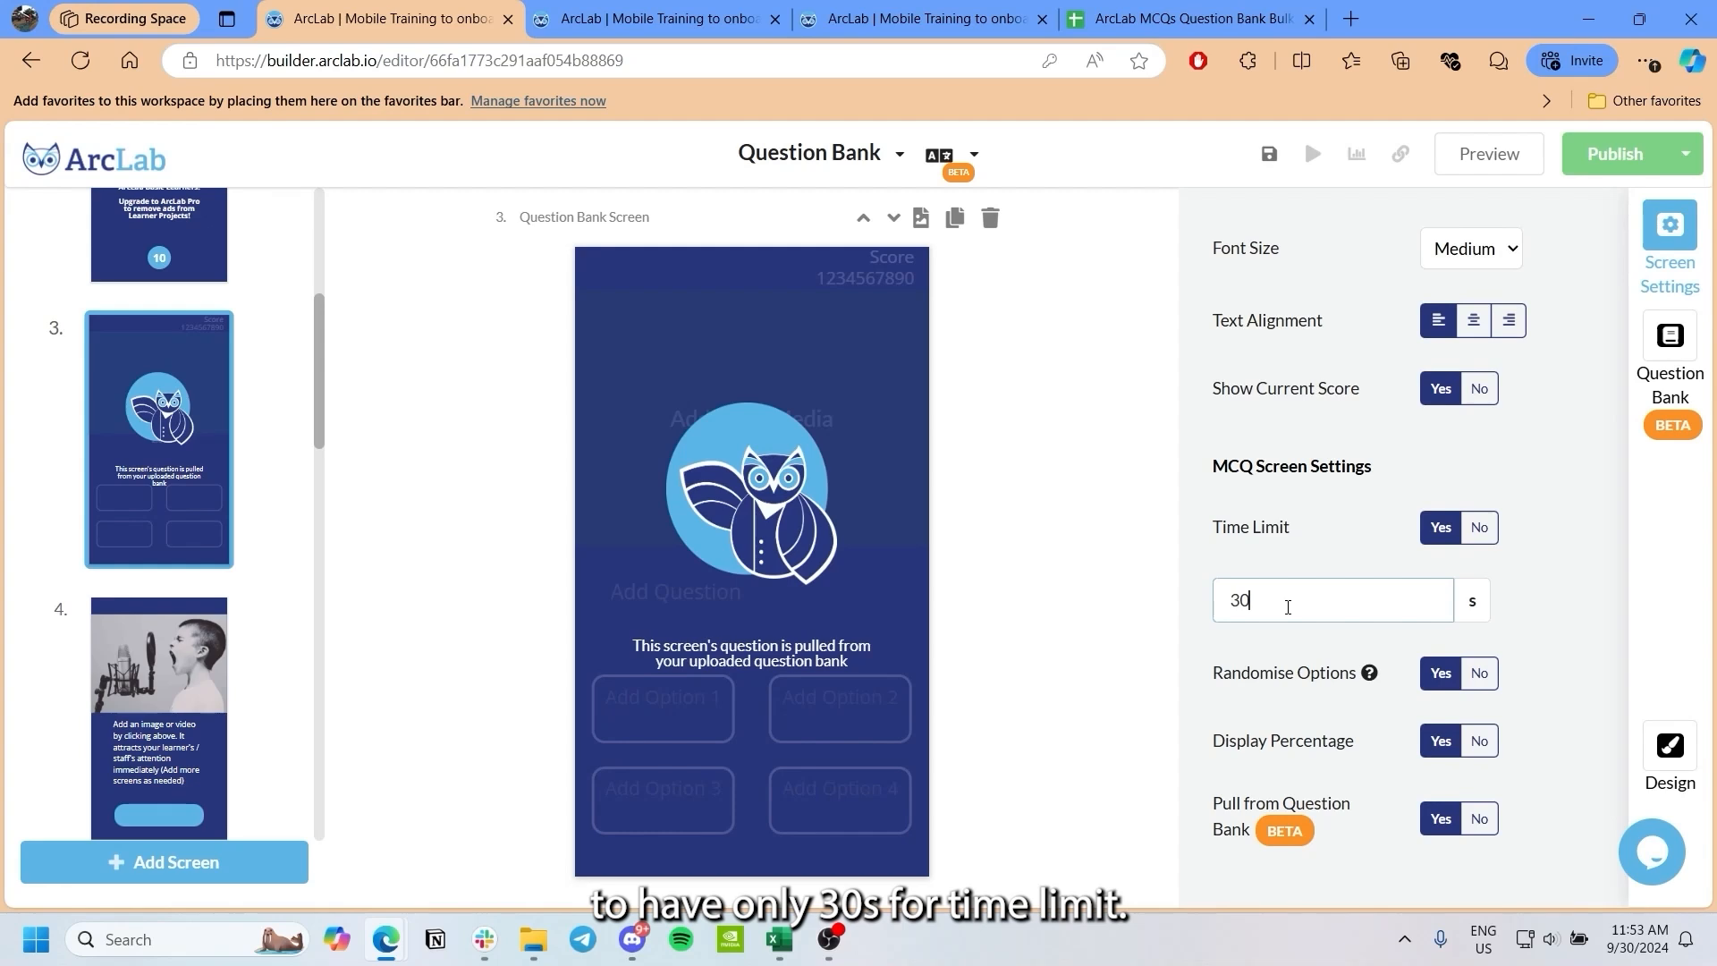